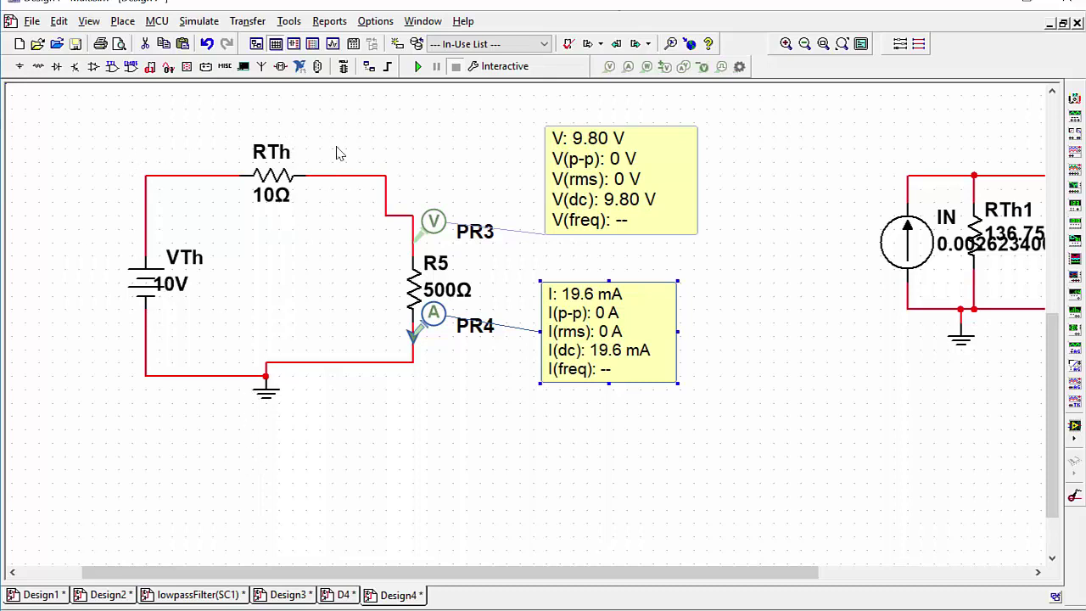
- Run the simulation on the original circuit and read the PR3 voltage and PR4 current probes
{"action": "left_click", "coordinate": [176, 291]}
{"action": "left_click", "coordinate": [178, 287]}
{"action": "left_click", "coordinate": [238, 250]}
{"action": "left_click", "coordinate": [279, 209]}
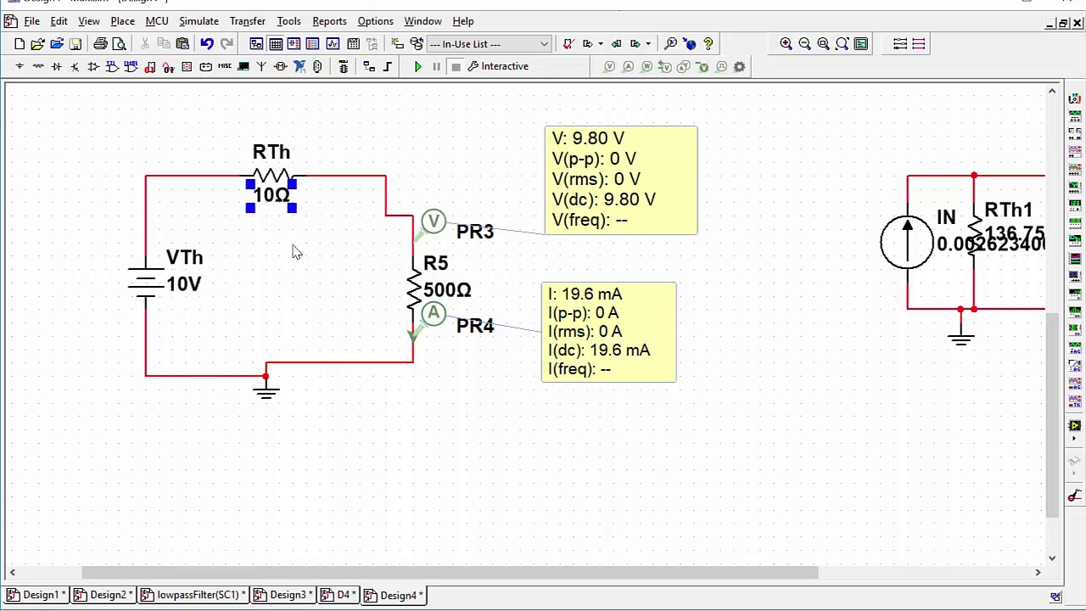
{"action": "left_click", "coordinate": [400, 318]}
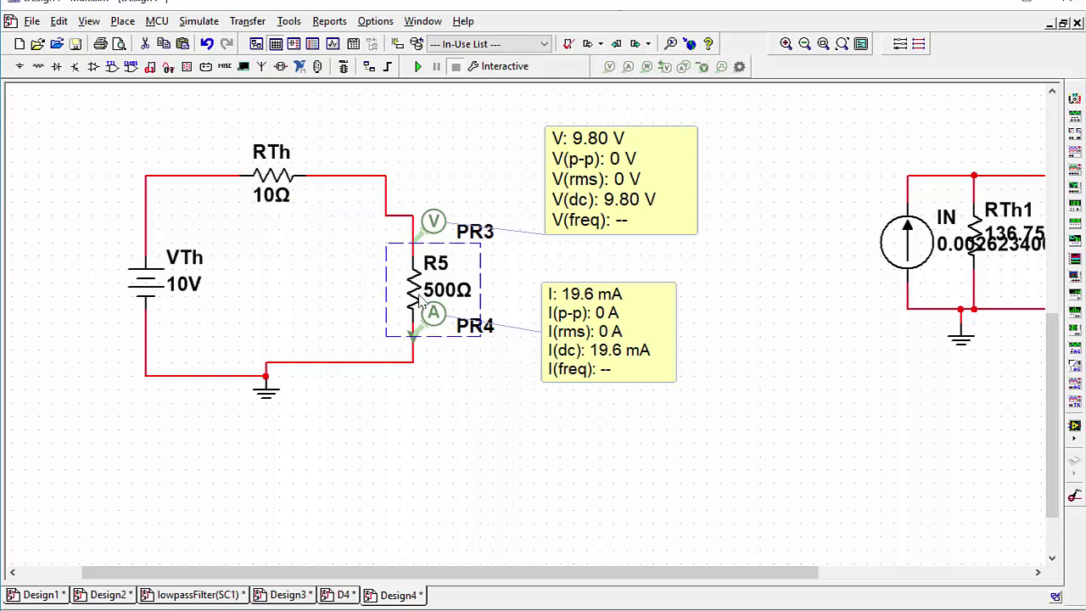
{"action": "left_click", "coordinate": [418, 66]}
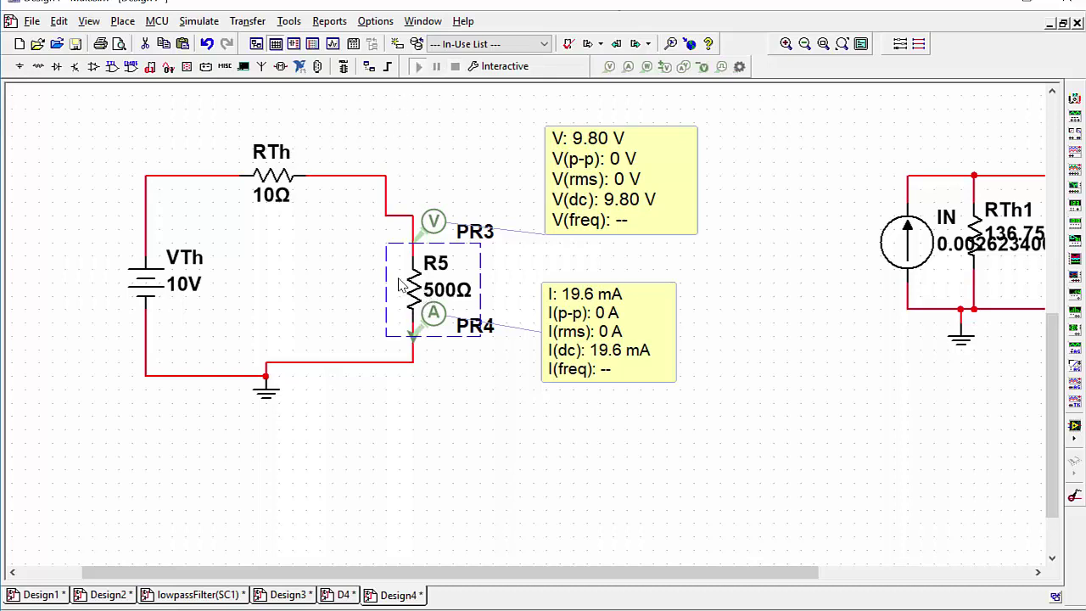
{"action": "left_click", "coordinate": [550, 178]}
{"action": "left_click", "coordinate": [585, 327]}
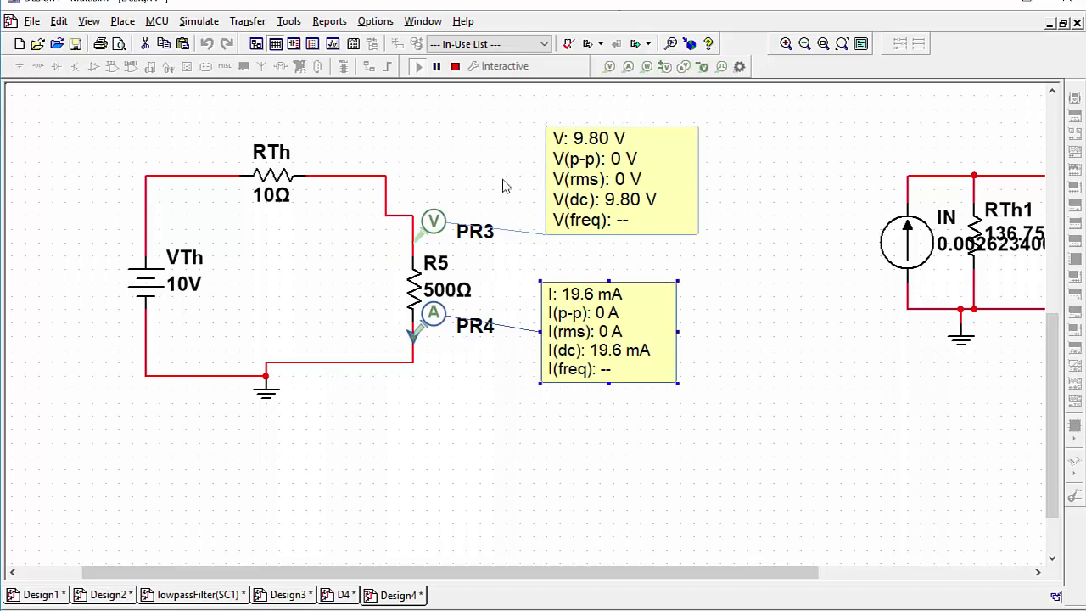
{"action": "left_click", "coordinate": [454, 66]}
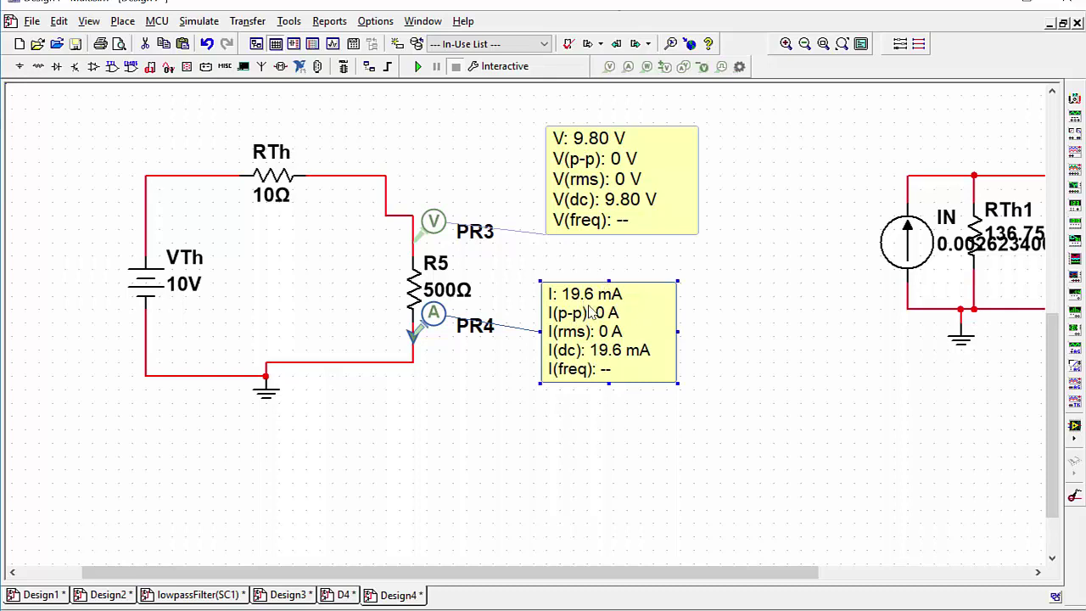
- Set R5 to 1Ω, re-simulate, and check the PR4 and PR3 readings
{"action": "left_click", "coordinate": [437, 297]}
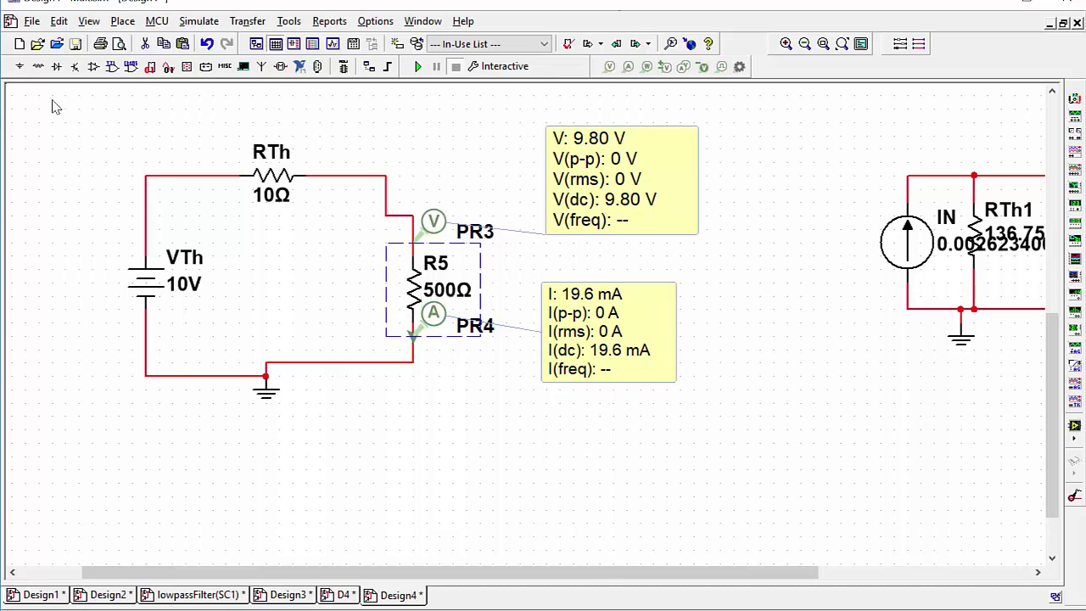
{"action": "double_click", "coordinate": [420, 299]}
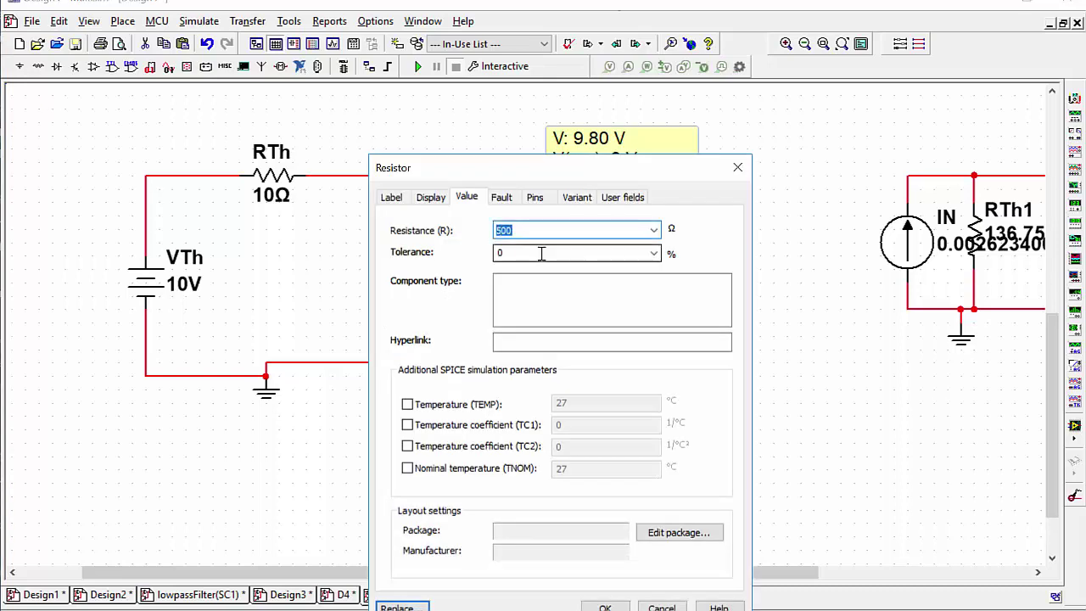
{"action": "key", "text": "Return"}
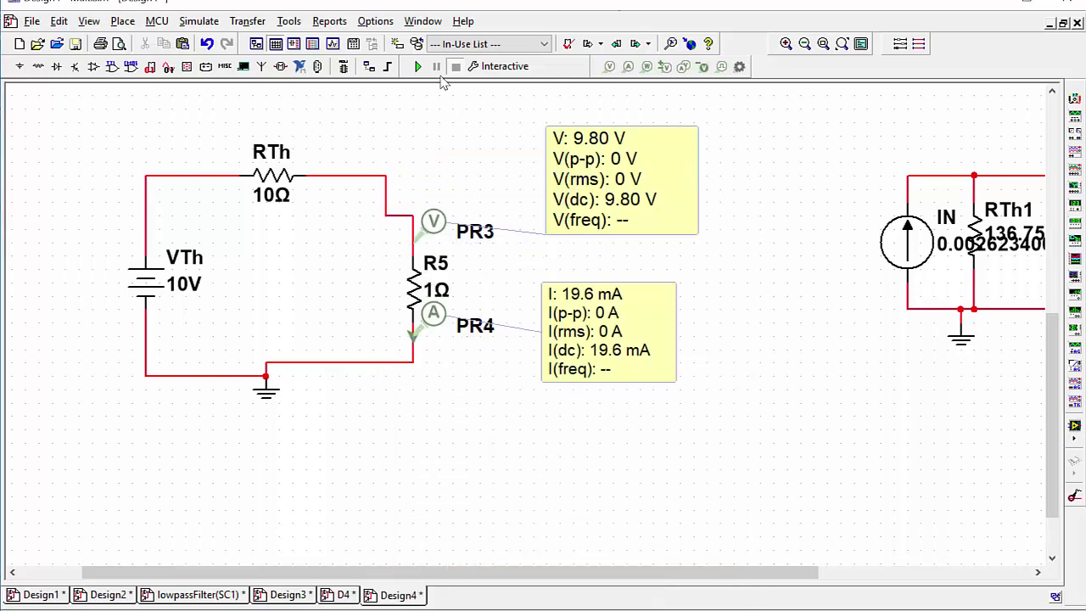
{"action": "left_click", "coordinate": [417, 66]}
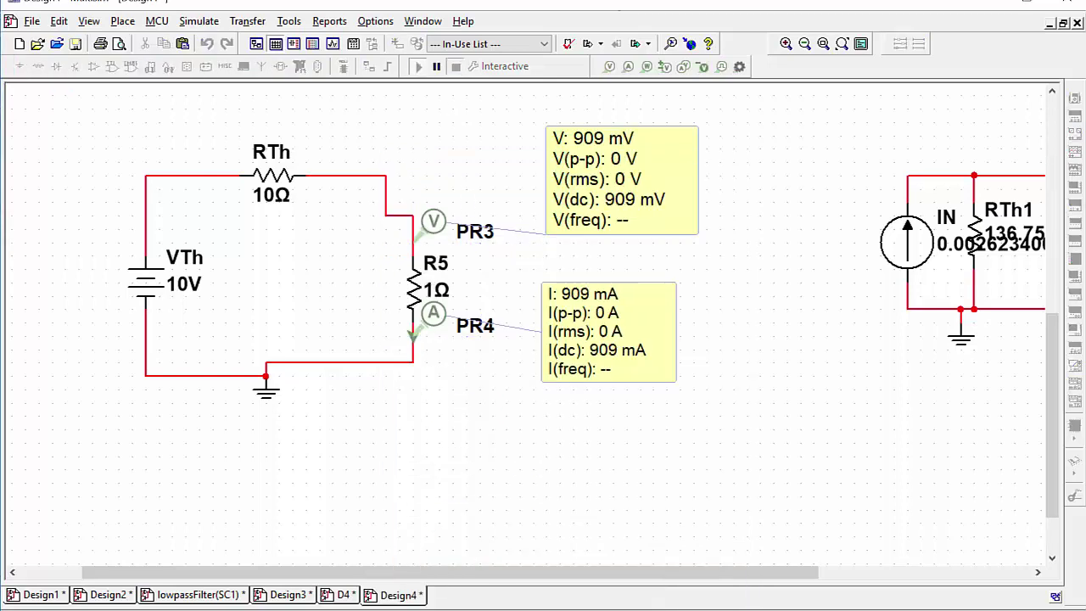
{"action": "left_click", "coordinate": [455, 66]}
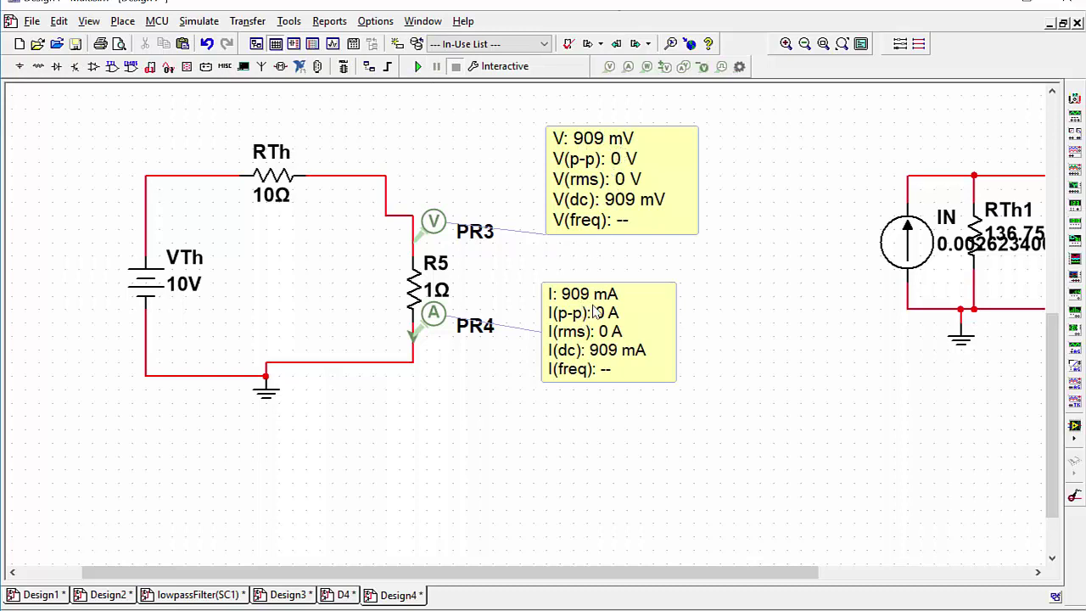
{"action": "left_click", "coordinate": [634, 306]}
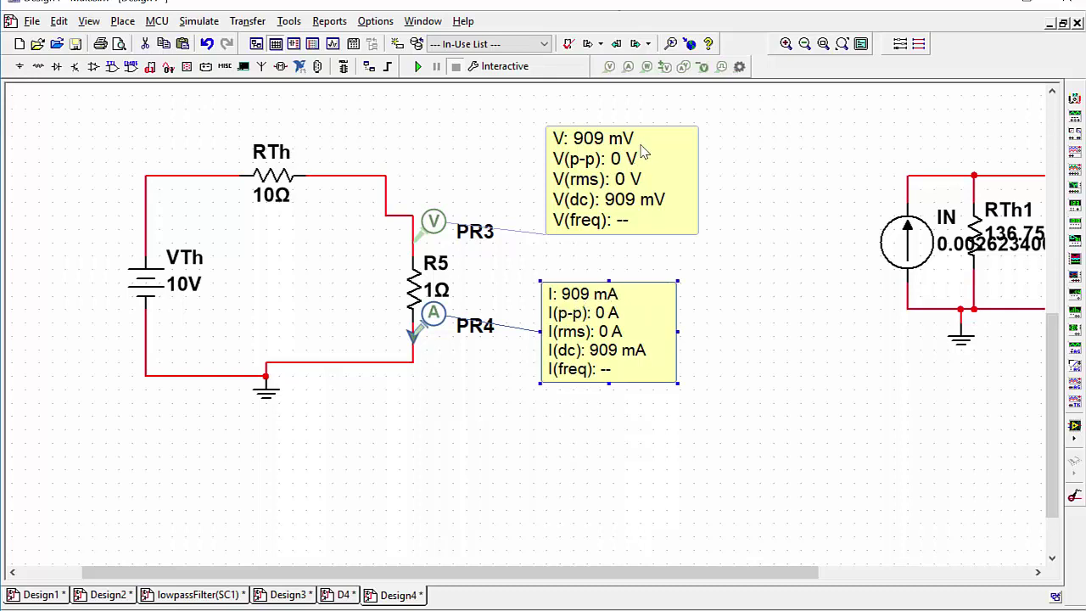
{"action": "left_click", "coordinate": [628, 177]}
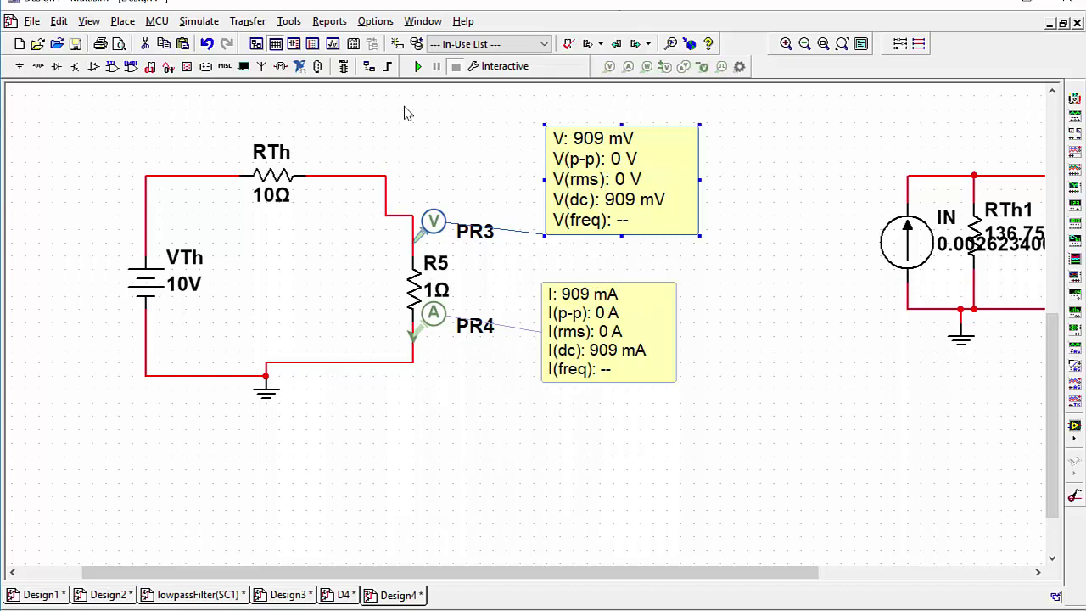
- Set R5 to 0Ω and re-simulate so the probes read 0 V and 1.00 A
{"action": "left_click", "coordinate": [412, 307]}
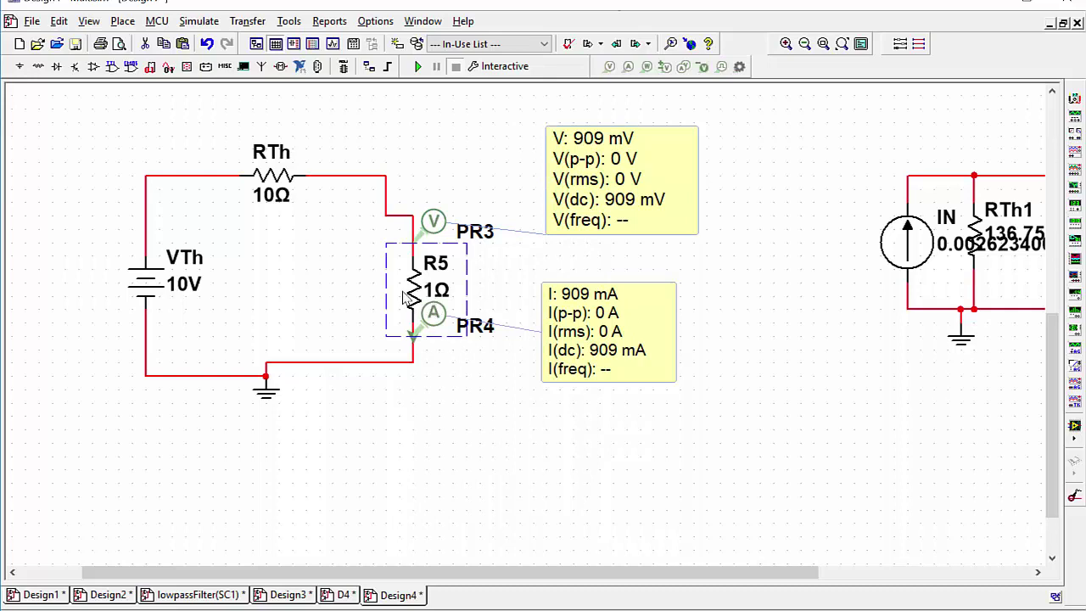
{"action": "double_click", "coordinate": [429, 295]}
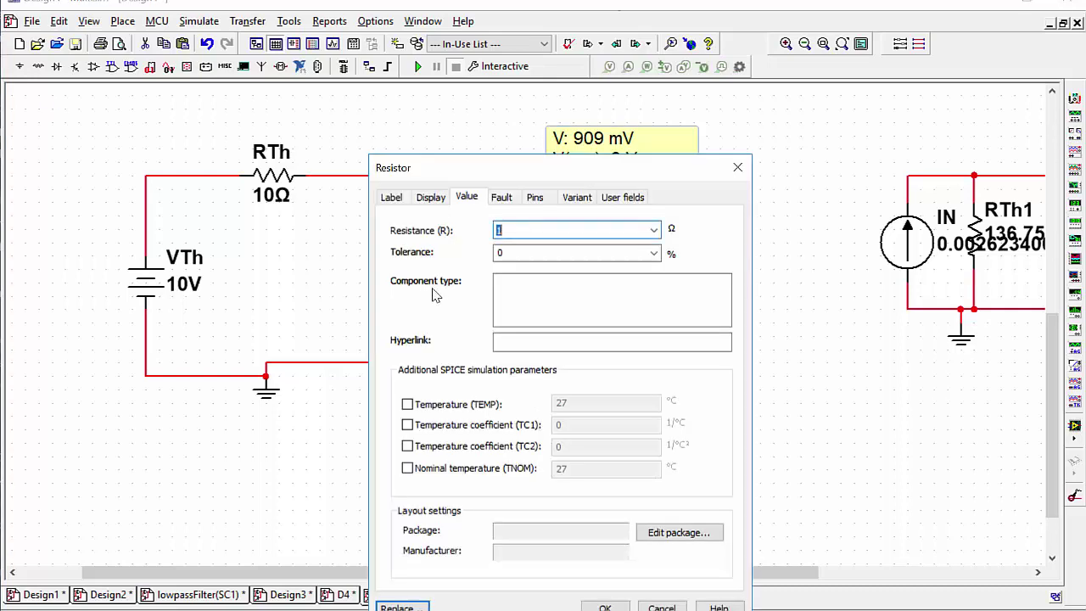
{"action": "type", "text": "0"}
{"action": "key", "text": "Return"}
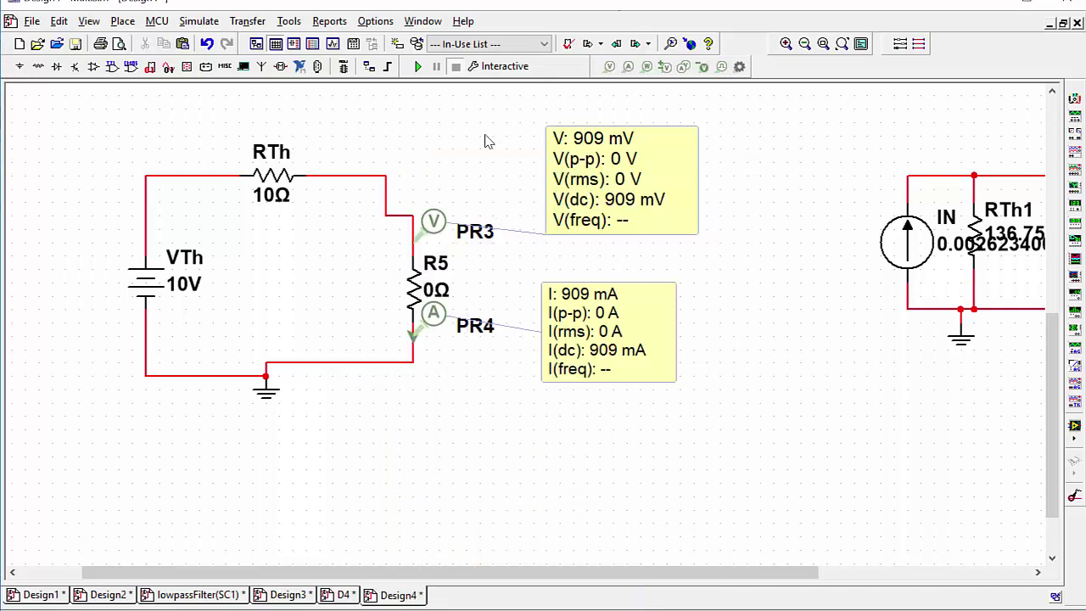
{"action": "left_click", "coordinate": [417, 67]}
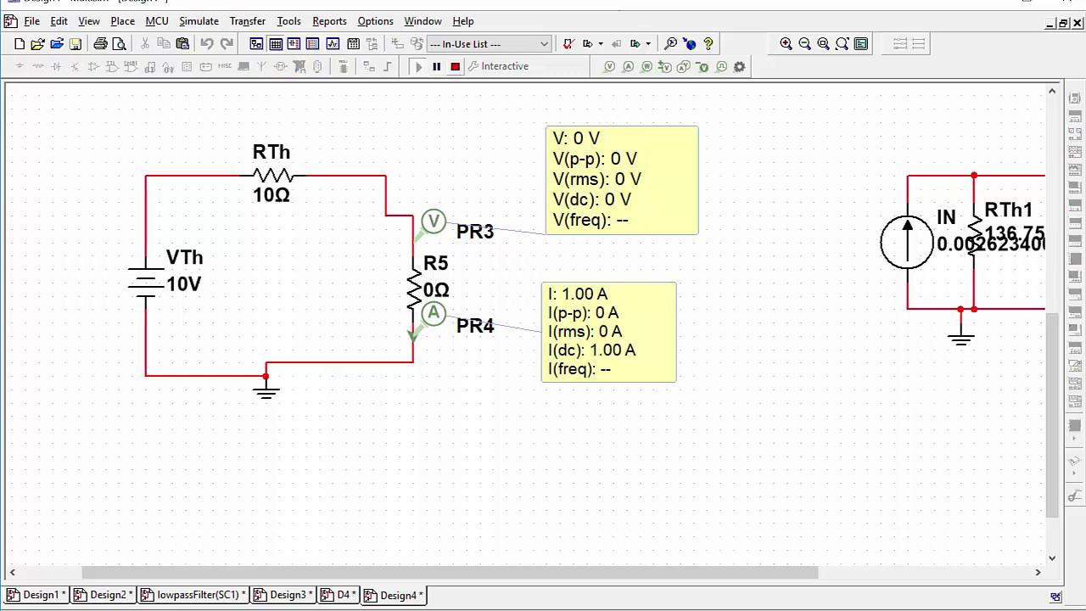
{"action": "left_click", "coordinate": [455, 66]}
{"action": "left_click", "coordinate": [594, 297]}
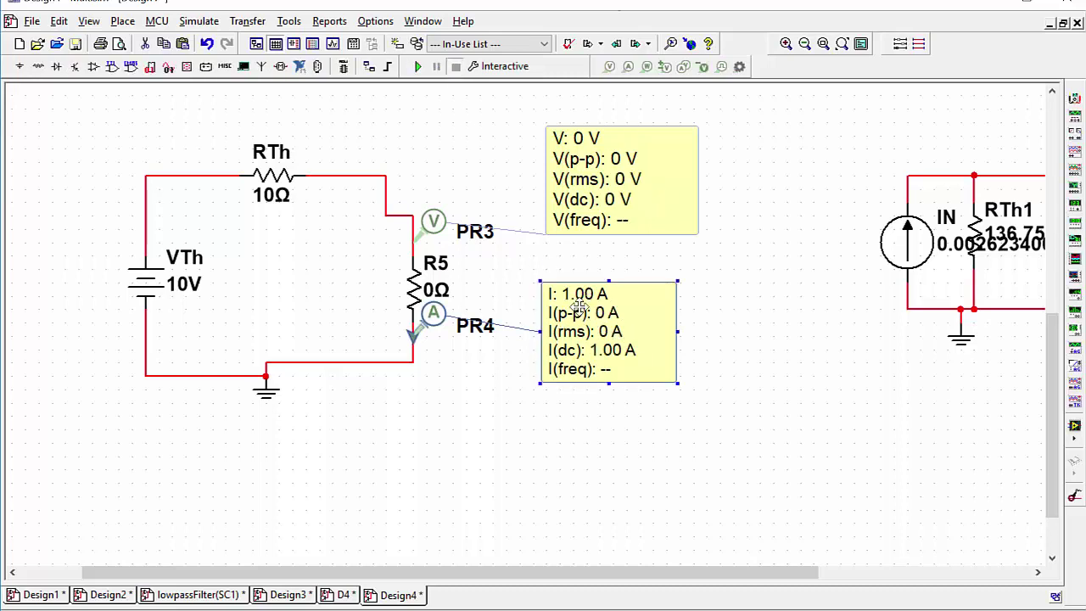
{"action": "left_click", "coordinate": [593, 228]}
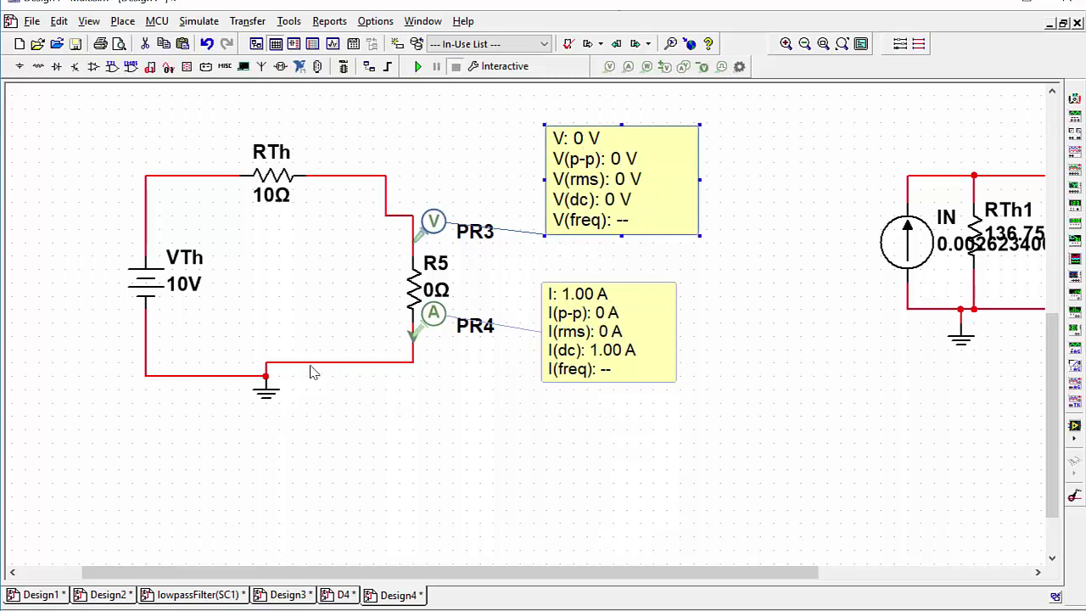
- Set R5's resistance to 1e9Ω to approximate an open circuit
{"action": "double_click", "coordinate": [415, 311]}
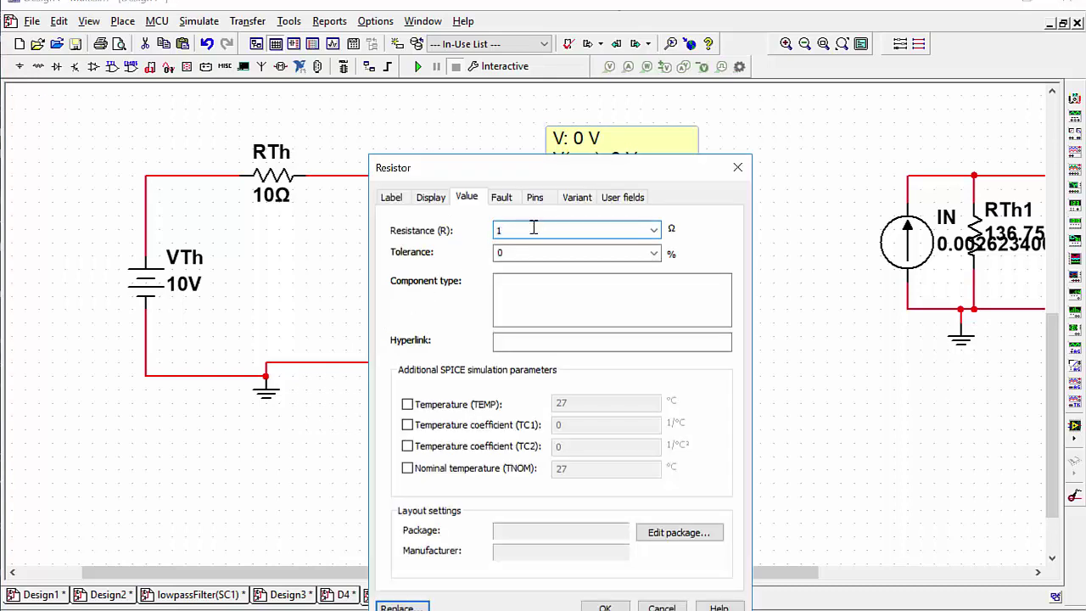
{"action": "left_click", "coordinate": [651, 230]}
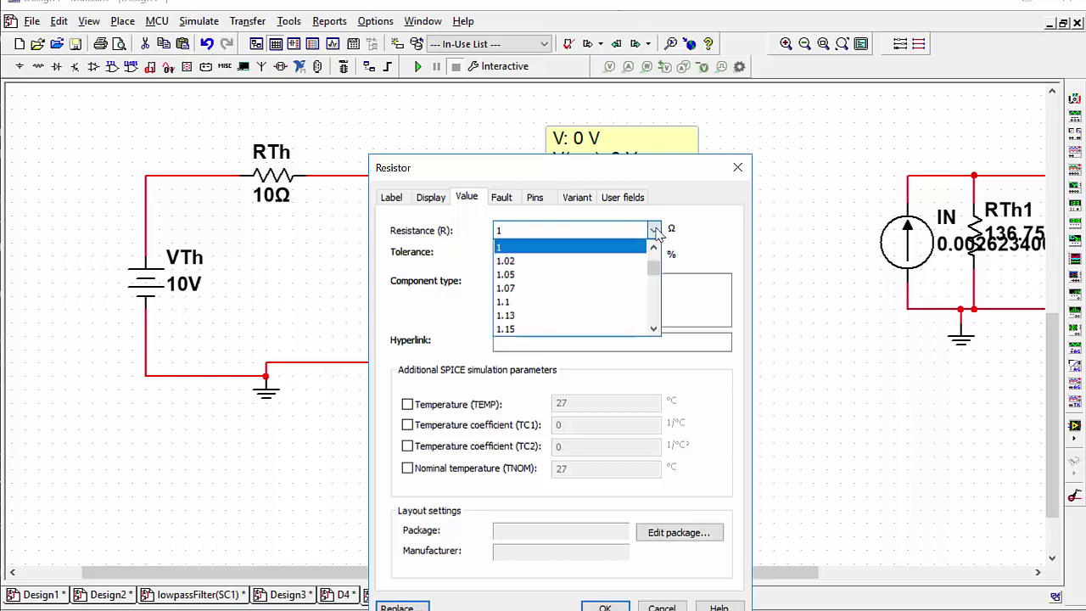
{"action": "left_click", "coordinate": [574, 245]}
{"action": "left_click", "coordinate": [565, 230]}
{"action": "type", "text": "e9"}
{"action": "key", "text": "Return"}
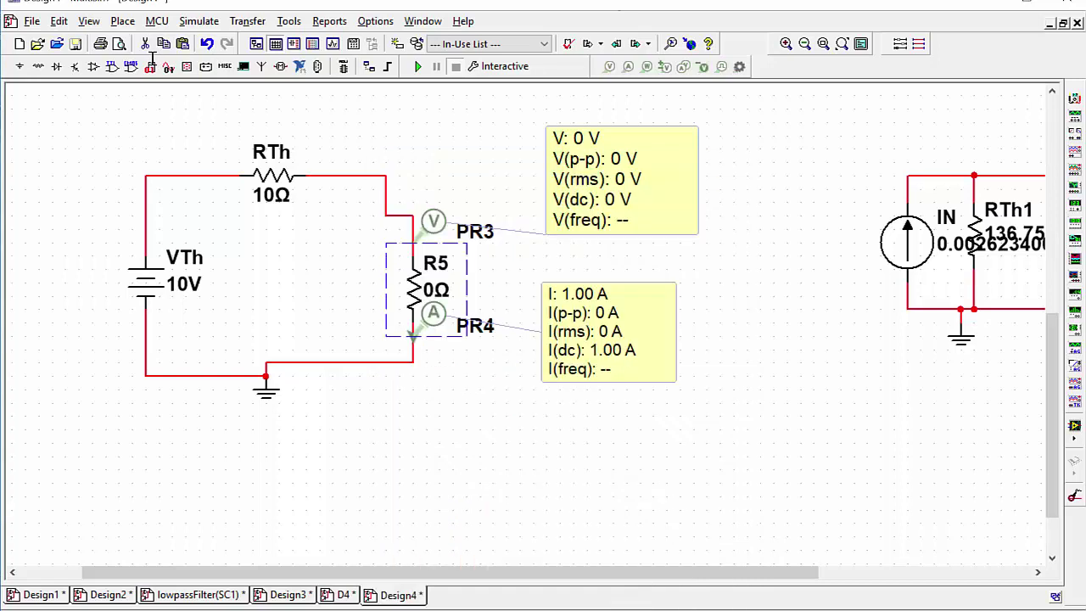
- Simulate with R5 at 1e9Ω, read the PR3 and PR4 probes, then stop the simulation
{"action": "left_click", "coordinate": [419, 66]}
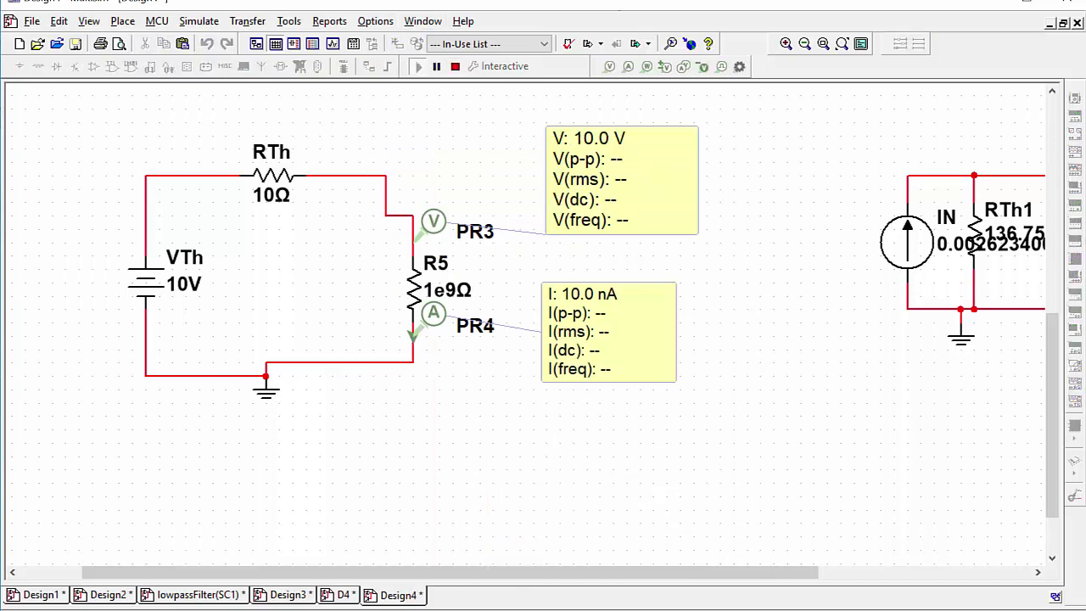
{"action": "left_click", "coordinate": [456, 66]}
{"action": "left_click", "coordinate": [651, 151]}
{"action": "left_click", "coordinate": [625, 354]}
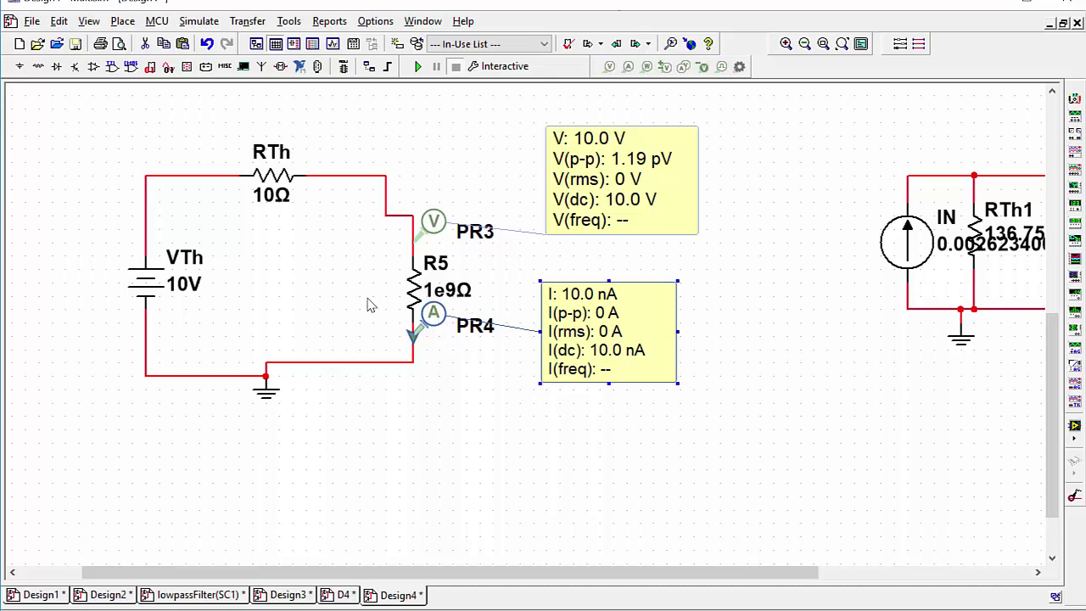
{"action": "left_click", "coordinate": [422, 292]}
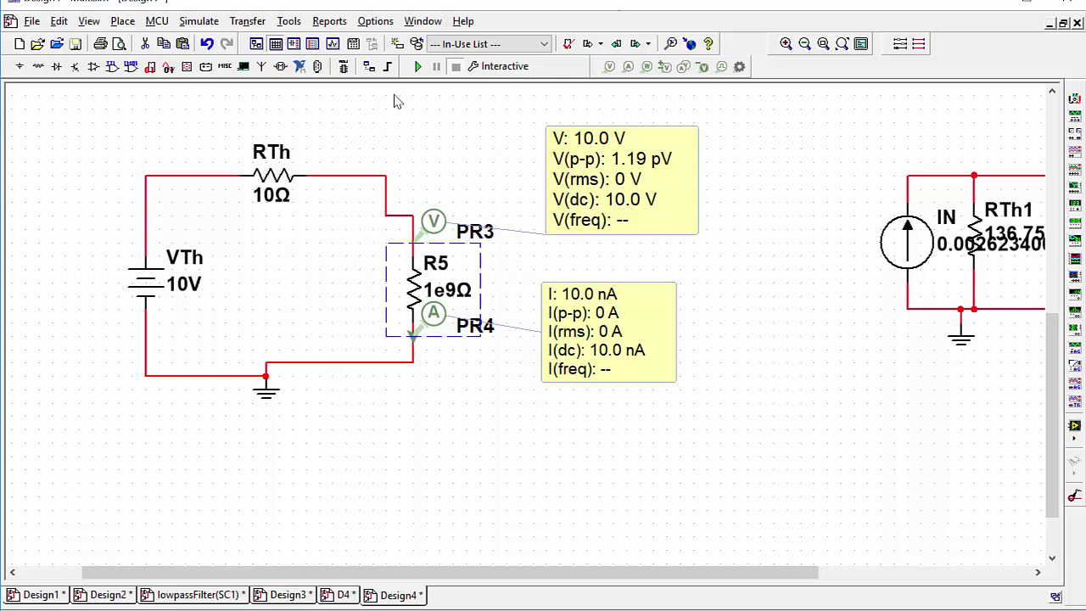
{"action": "left_click", "coordinate": [455, 66]}
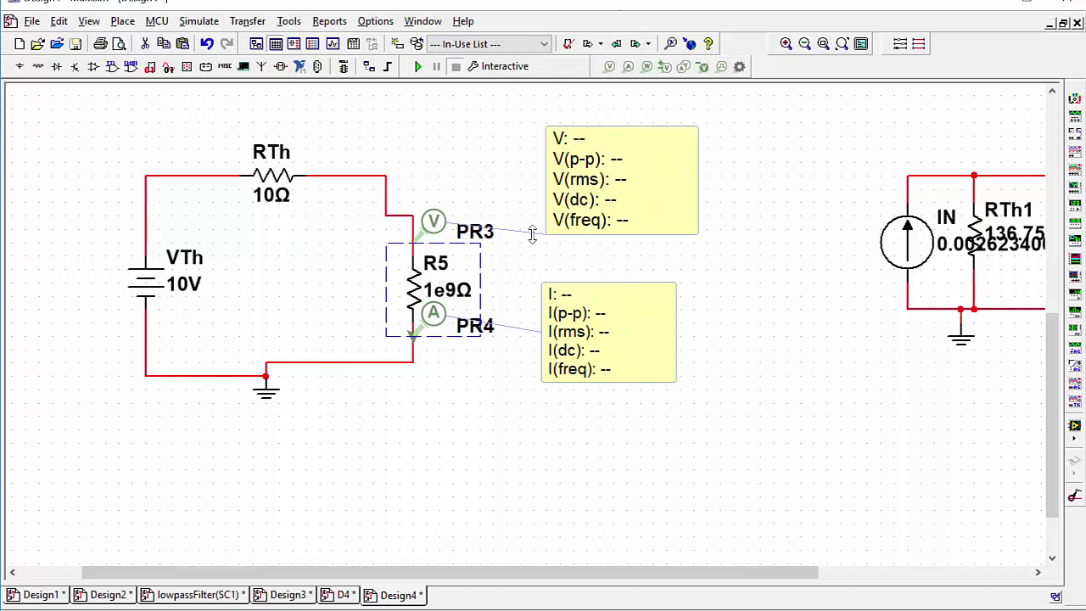
- Open the Analyses and Simulation dialog from the Simulate menu, showing Interactive Simulation
{"action": "left_click", "coordinate": [497, 72]}
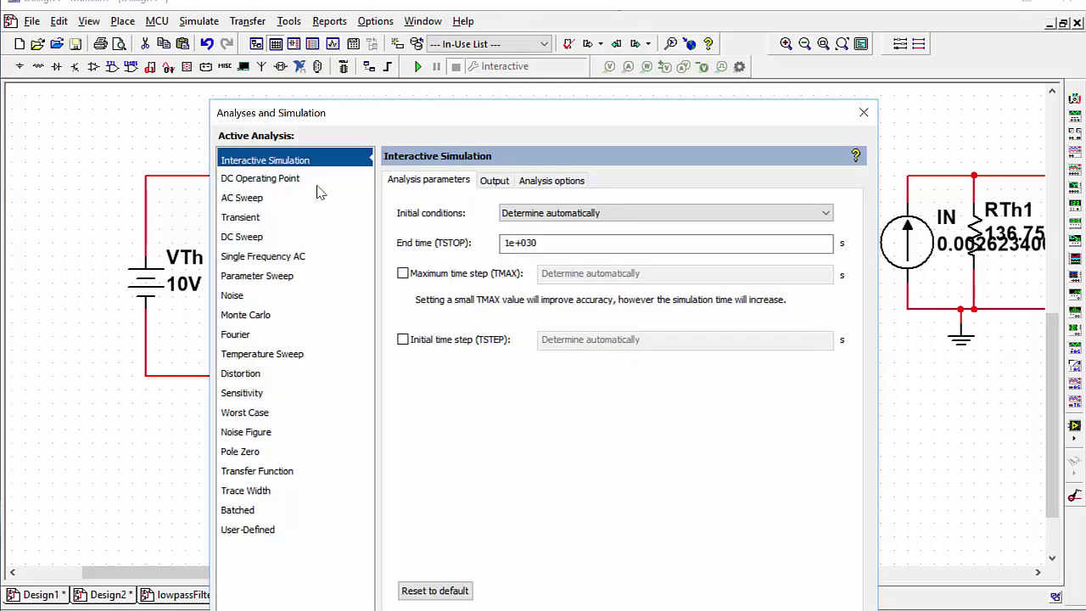
{"action": "key", "text": "Escape"}
{"action": "left_click", "coordinate": [199, 20]}
{"action": "mouse_move", "coordinate": [247, 20]}
{"action": "mouse_move", "coordinate": [200, 26]}
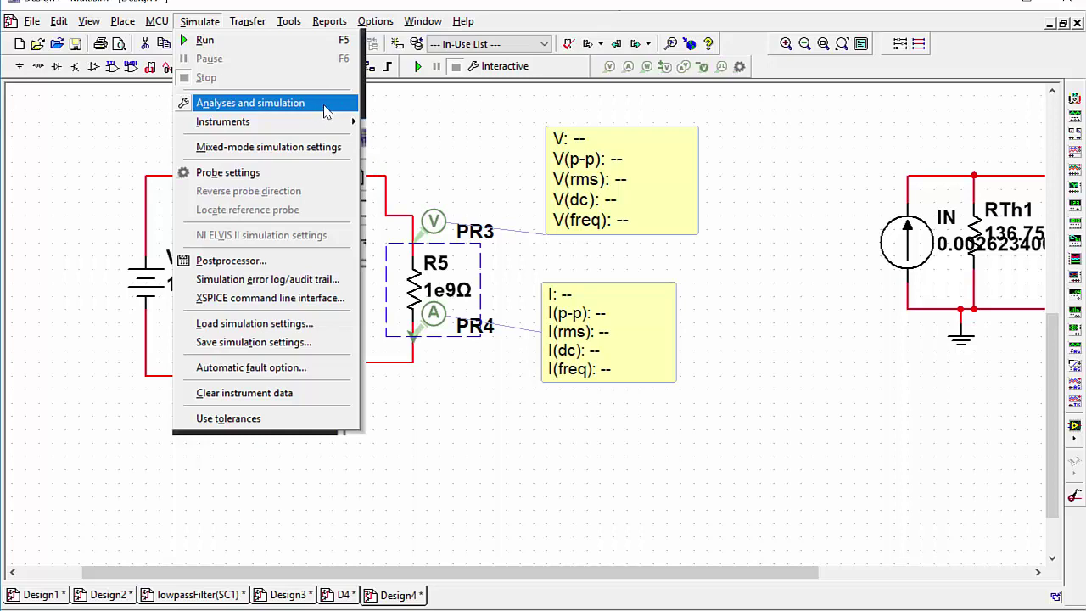
{"action": "mouse_move", "coordinate": [319, 125]}
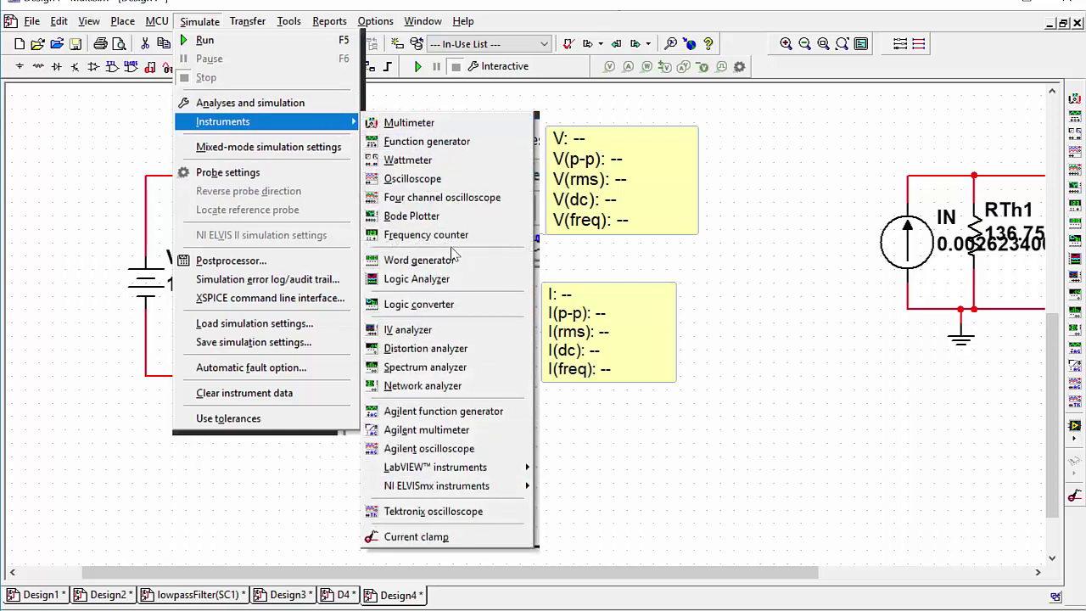
{"action": "left_click", "coordinate": [251, 103]}
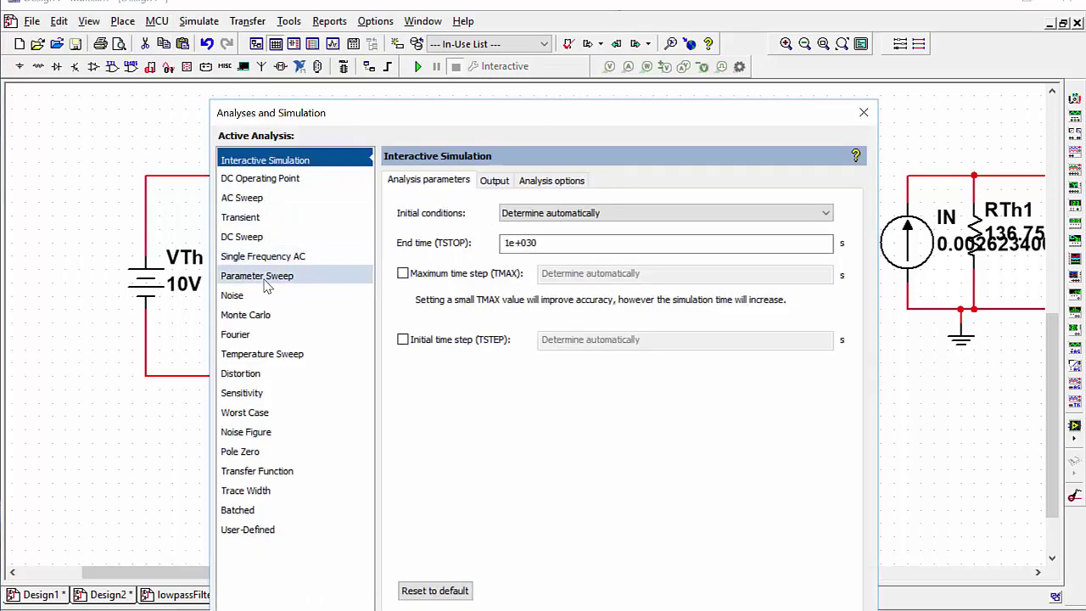
- Configure a Parameter Sweep of resistor R5's resistance with decade spacing from 1 Ω to 1 GΩ
{"action": "left_click", "coordinate": [263, 276]}
{"action": "left_click_drag", "start_coordinate": [355, 106], "coordinate": [318, 43]}
{"action": "left_click", "coordinate": [429, 174]}
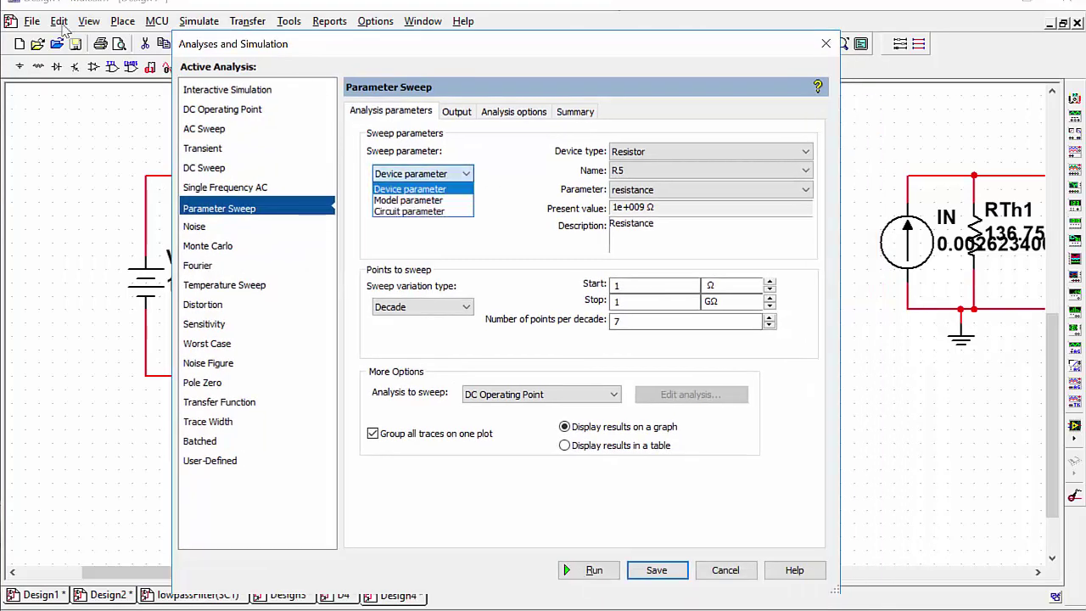
{"action": "left_click", "coordinate": [433, 190]}
{"action": "left_click", "coordinate": [678, 159]}
{"action": "left_click", "coordinate": [649, 183]}
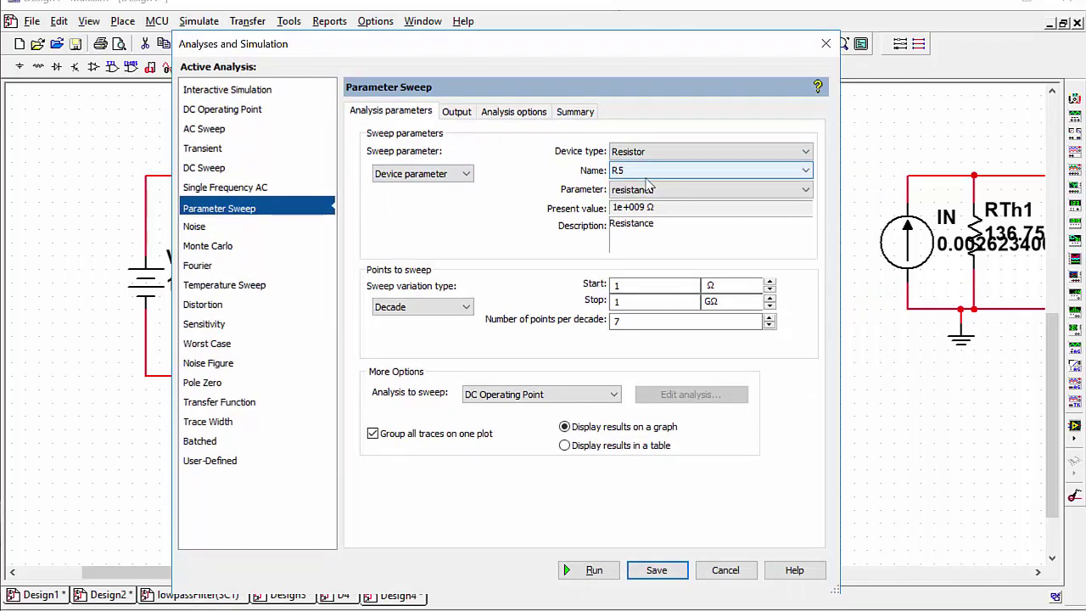
{"action": "left_click", "coordinate": [649, 178]}
{"action": "left_click", "coordinate": [662, 229]}
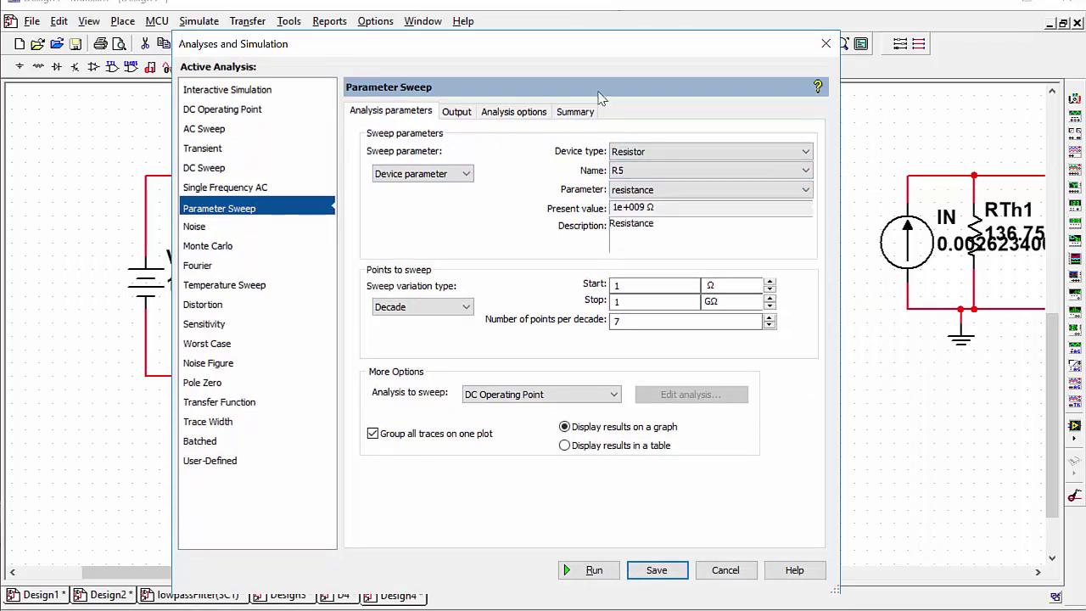
{"action": "mouse_move", "coordinate": [667, 53]}
{"action": "left_mouse_down"}
{"action": "mouse_move", "coordinate": [996, 72]}
{"action": "mouse_move", "coordinate": [640, 27]}
{"action": "mouse_move", "coordinate": [672, 41]}
{"action": "left_mouse_up"}
{"action": "left_click", "coordinate": [669, 180]}
{"action": "left_click", "coordinate": [670, 180]}
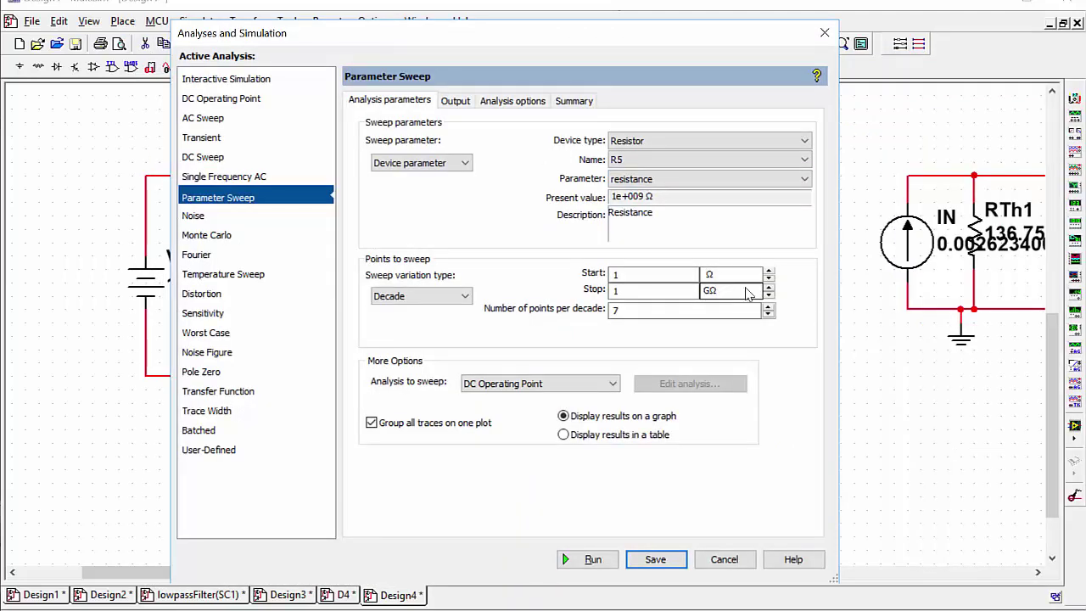
{"action": "left_click", "coordinate": [417, 295]}
{"action": "left_click", "coordinate": [72, 111]}
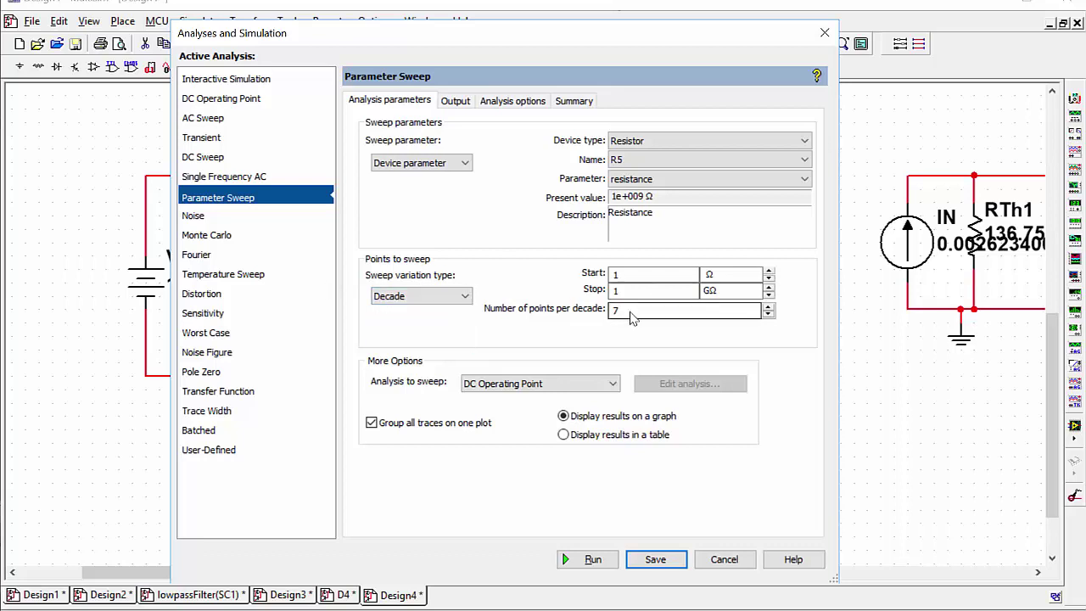
- Replace the output I(PR2) with P(R5) only and run the sweep
{"action": "left_click", "coordinate": [456, 100]}
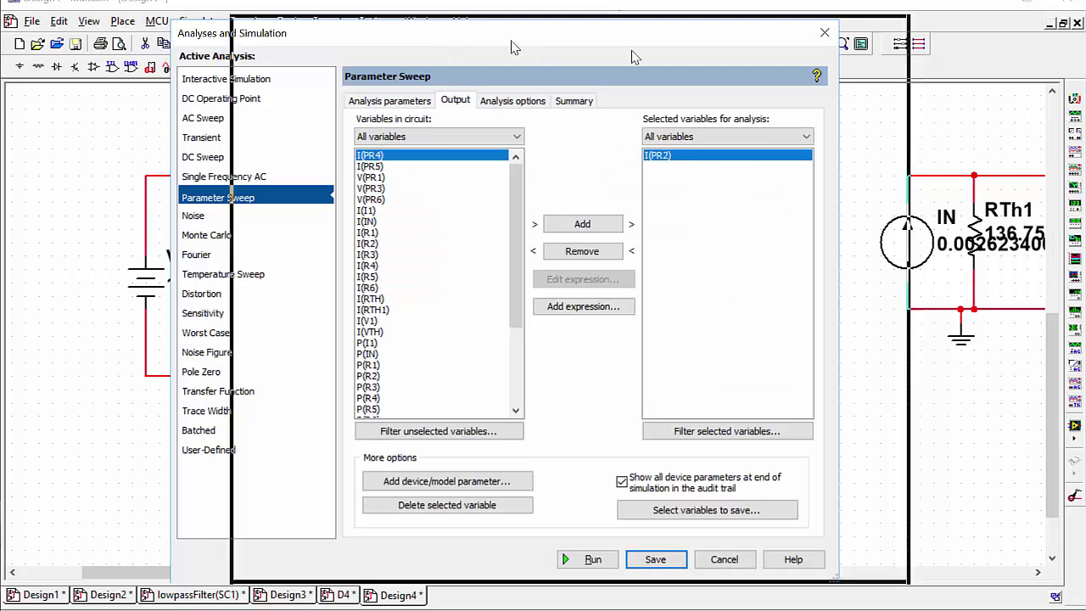
{"action": "left_click_drag", "start_coordinate": [486, 34], "coordinate": [868, 51]}
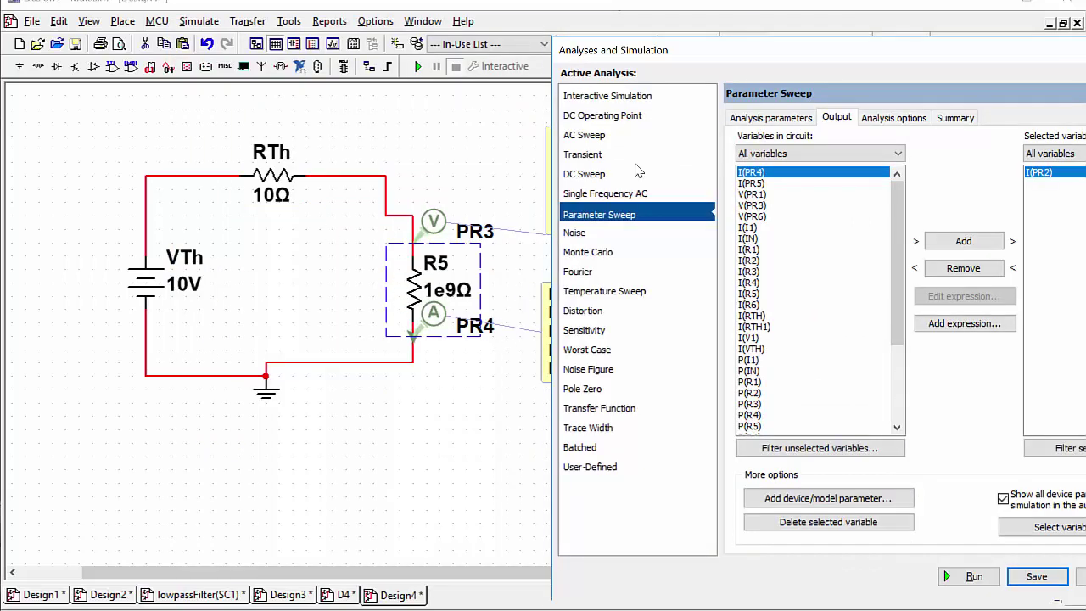
{"action": "left_click_drag", "start_coordinate": [774, 50], "coordinate": [378, 42]}
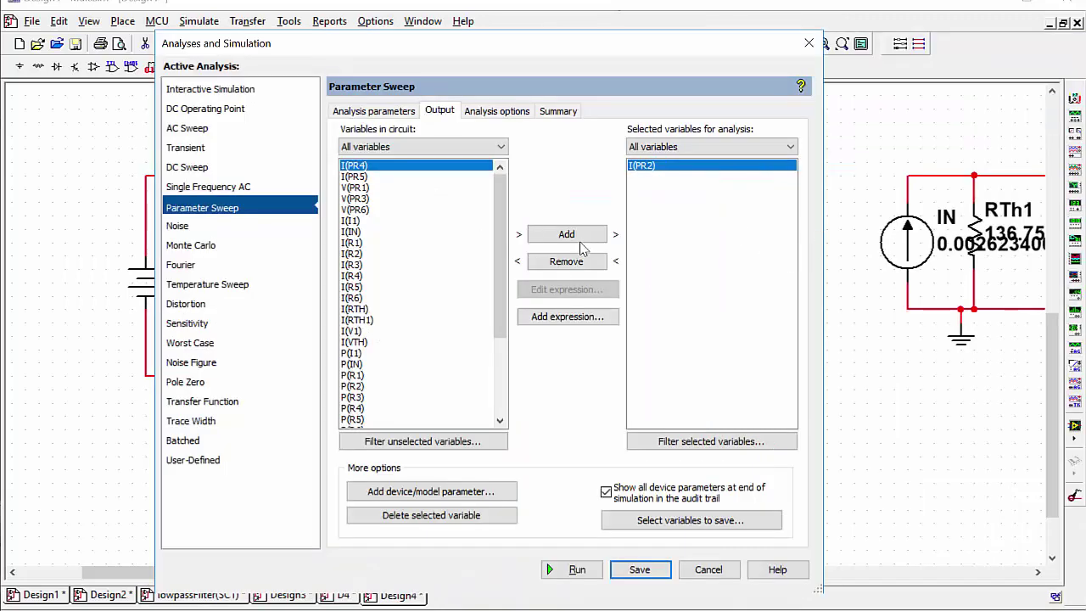
{"action": "left_click", "coordinate": [566, 261]}
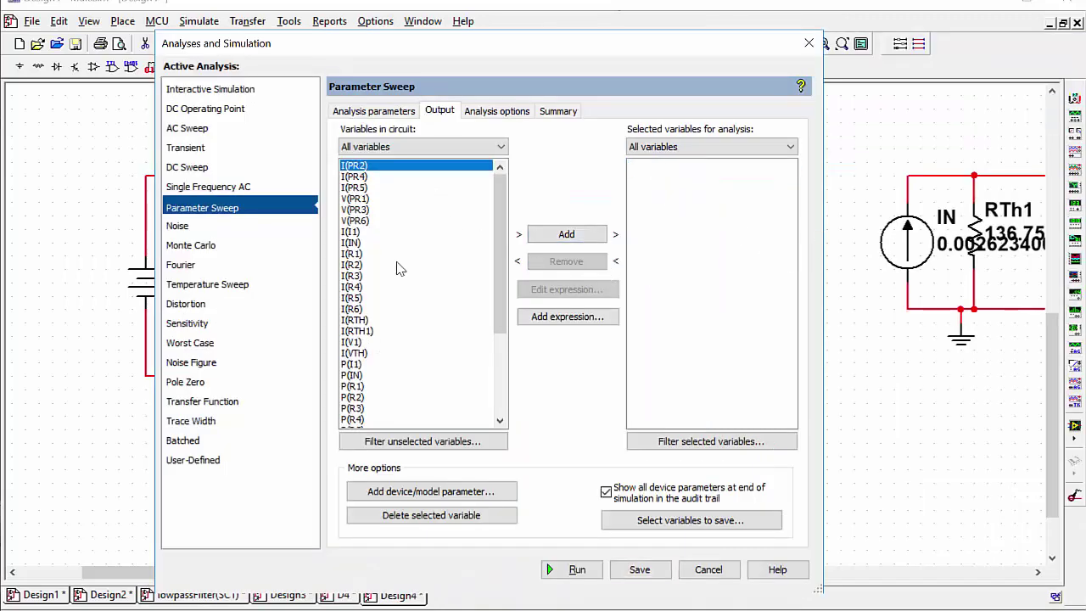
{"action": "scroll", "coordinate": [369, 340], "scroll_direction": "down", "scroll_amount": 2}
{"action": "left_click", "coordinate": [354, 364]}
{"action": "left_click", "coordinate": [594, 234]}
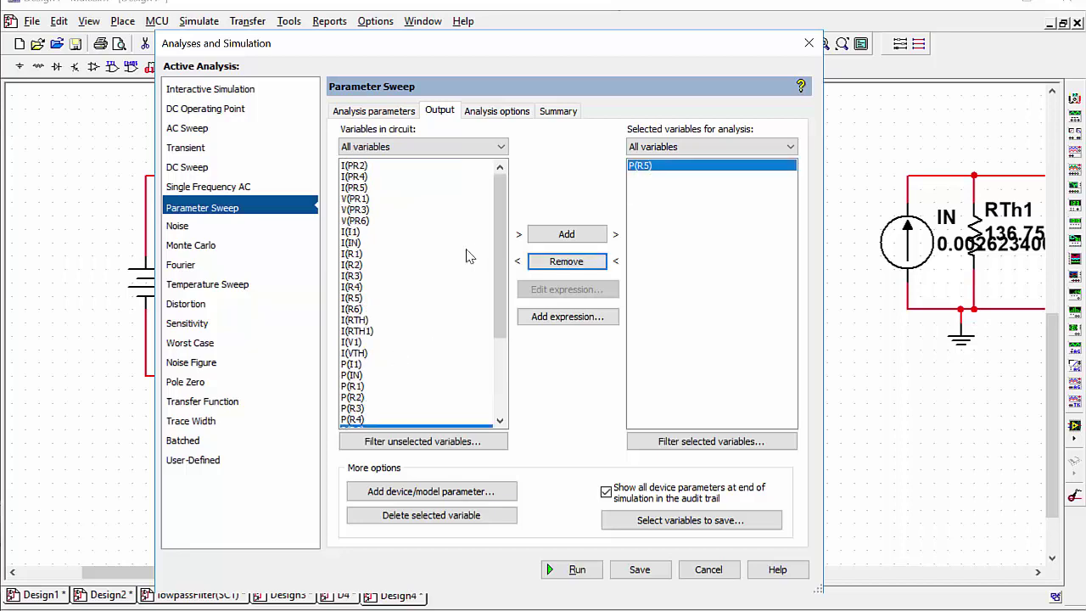
{"action": "scroll", "coordinate": [386, 345], "scroll_direction": "down", "scroll_amount": 2}
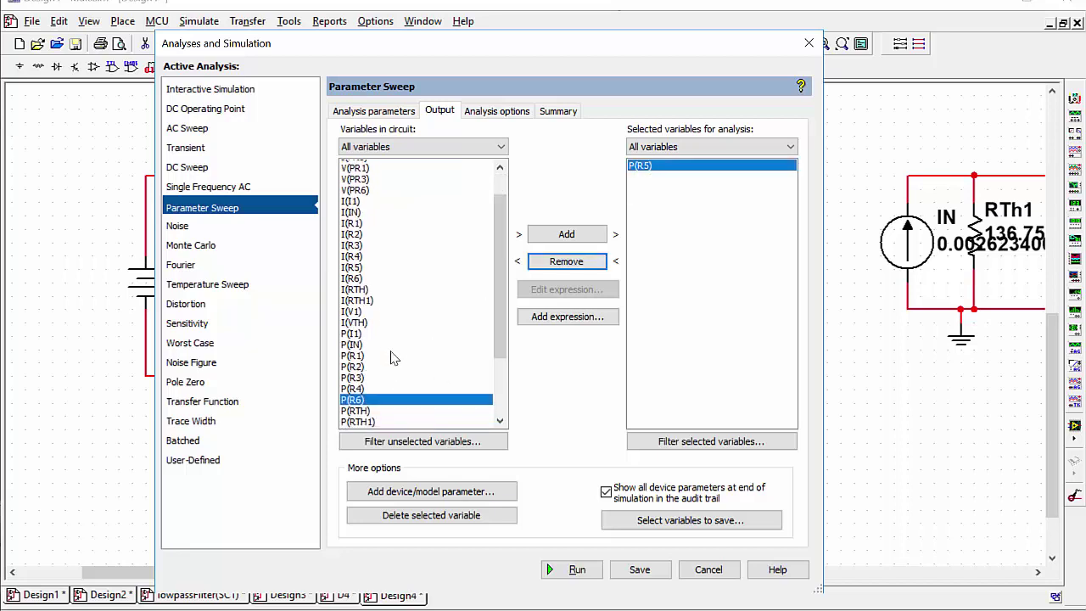
{"action": "left_click", "coordinate": [566, 234]}
{"action": "left_click", "coordinate": [664, 178]}
{"action": "left_click", "coordinate": [591, 260]}
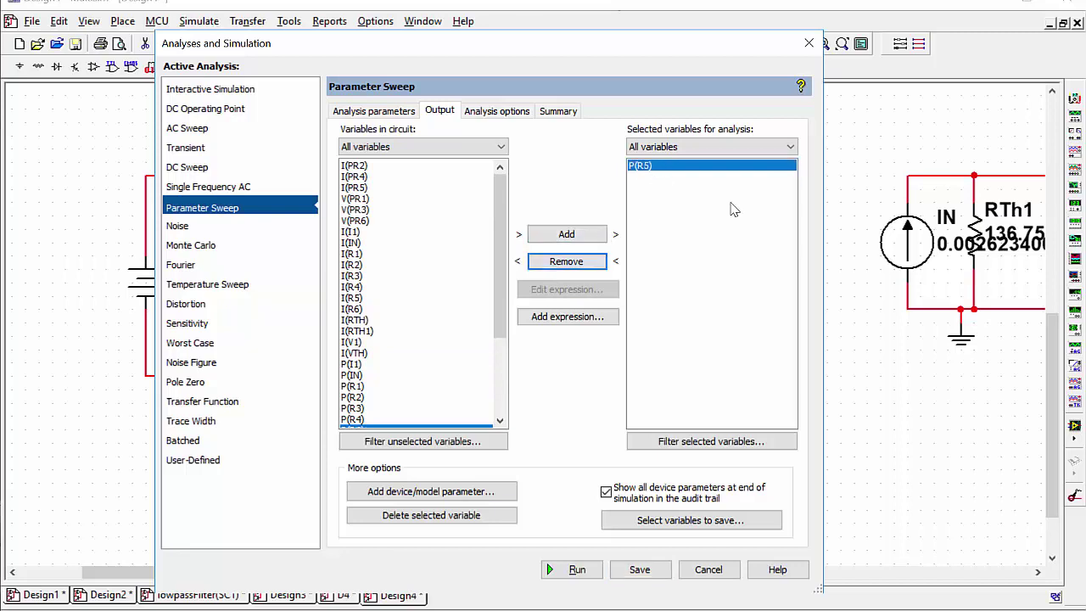
{"action": "left_click", "coordinate": [576, 569]}
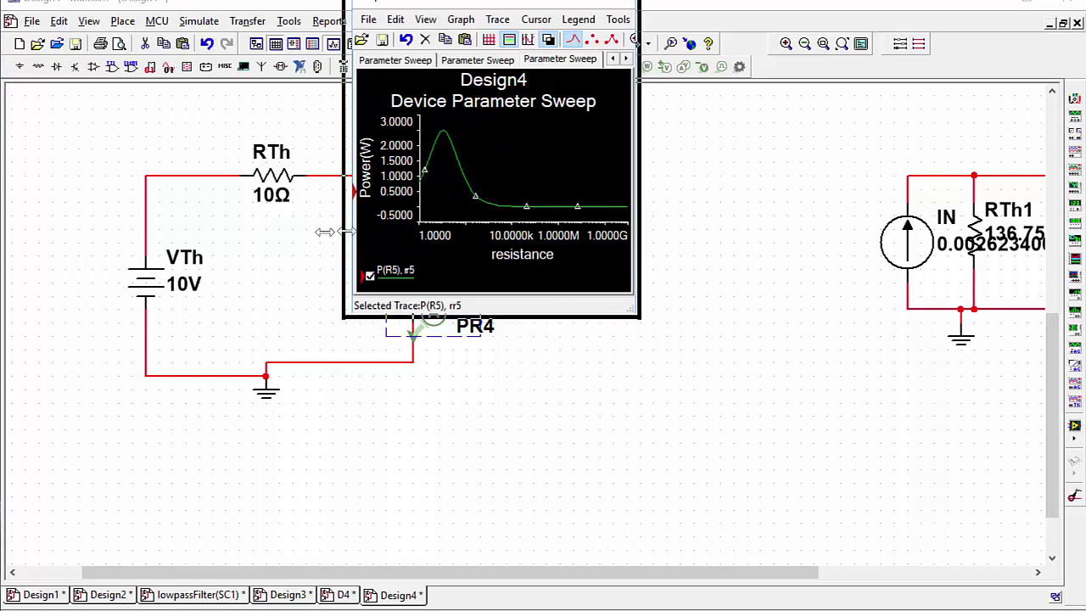
- Enlarge the sweep graph and zoom in on the P(R5) peak at 10 Ω
{"action": "left_click_drag", "start_coordinate": [343, 230], "coordinate": [102, 230]}
{"action": "left_click_drag", "start_coordinate": [631, 307], "coordinate": [908, 477]}
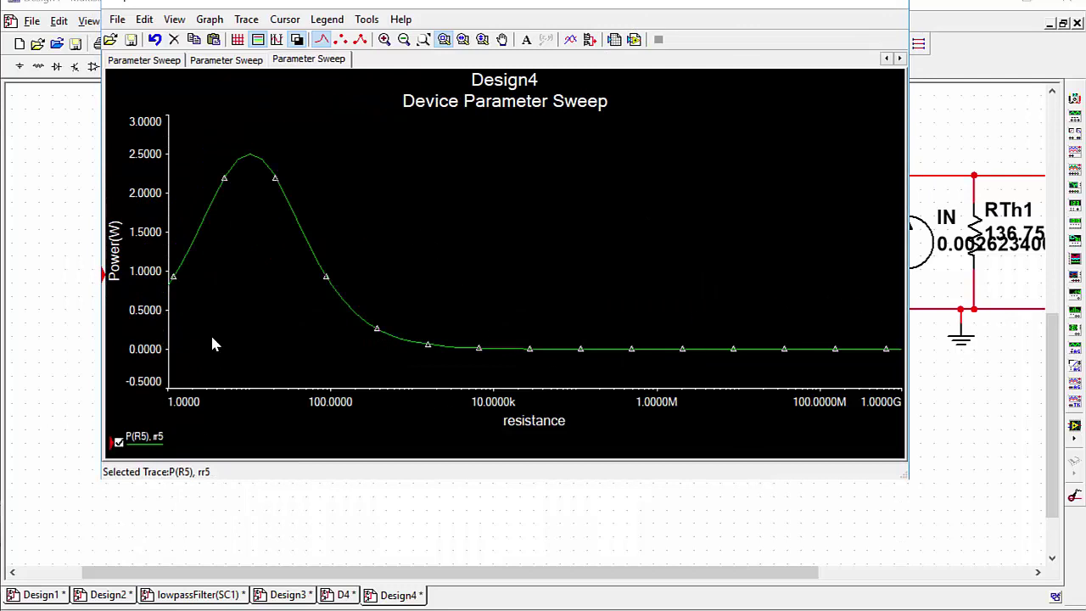
{"action": "left_click_drag", "start_coordinate": [280, 4], "coordinate": [518, 55]}
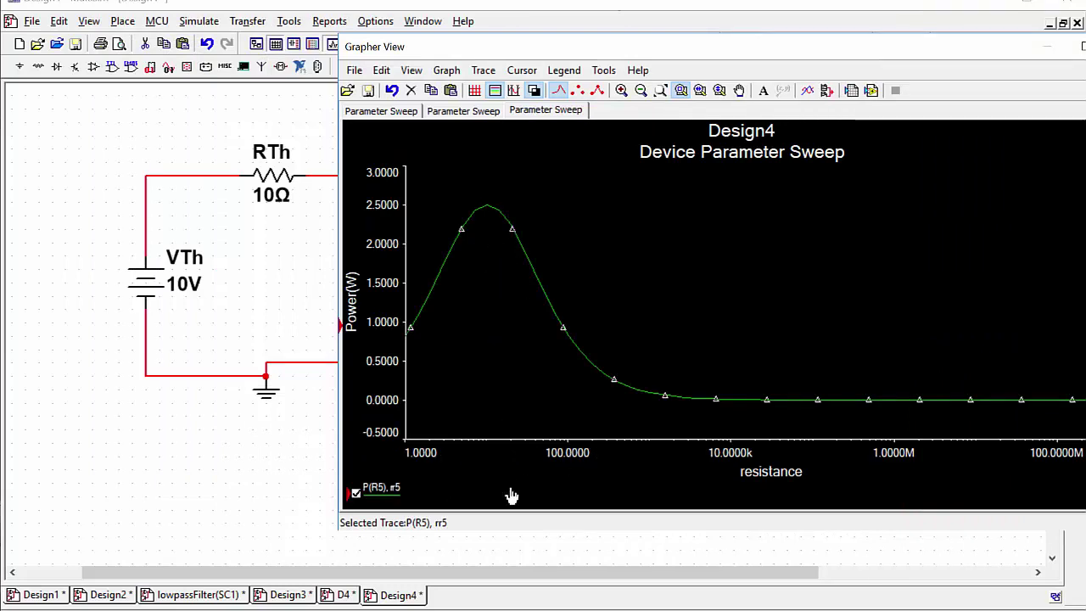
{"action": "right_click", "coordinate": [486, 192]}
{"action": "left_click", "coordinate": [479, 201]}
{"action": "left_click_drag", "start_coordinate": [479, 197], "coordinate": [500, 234]}
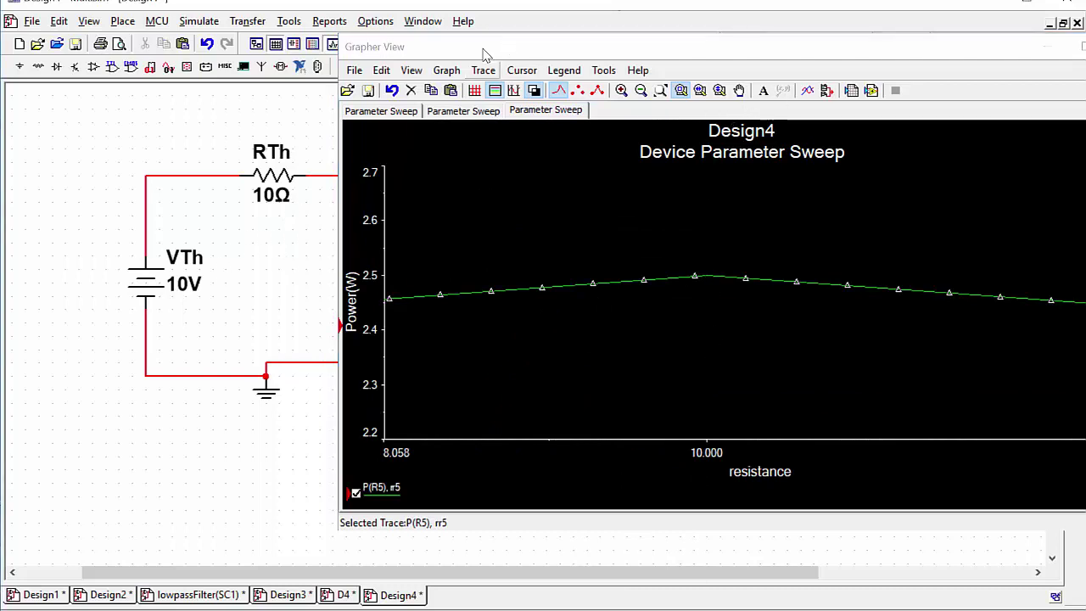
{"action": "left_click", "coordinate": [343, 163]}
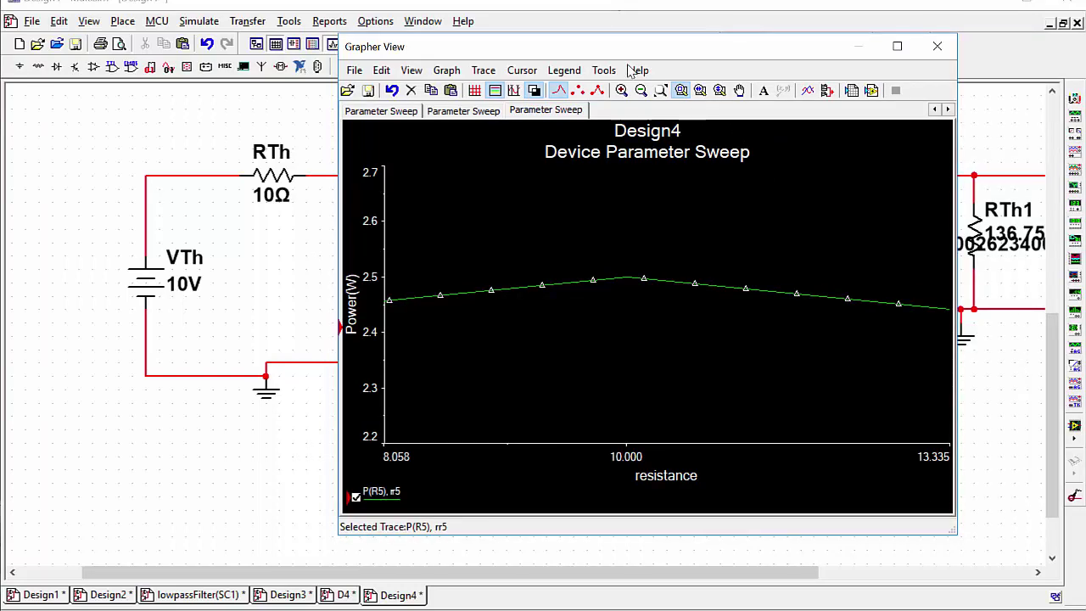
{"action": "left_click_drag", "start_coordinate": [578, 56], "coordinate": [694, 51]}
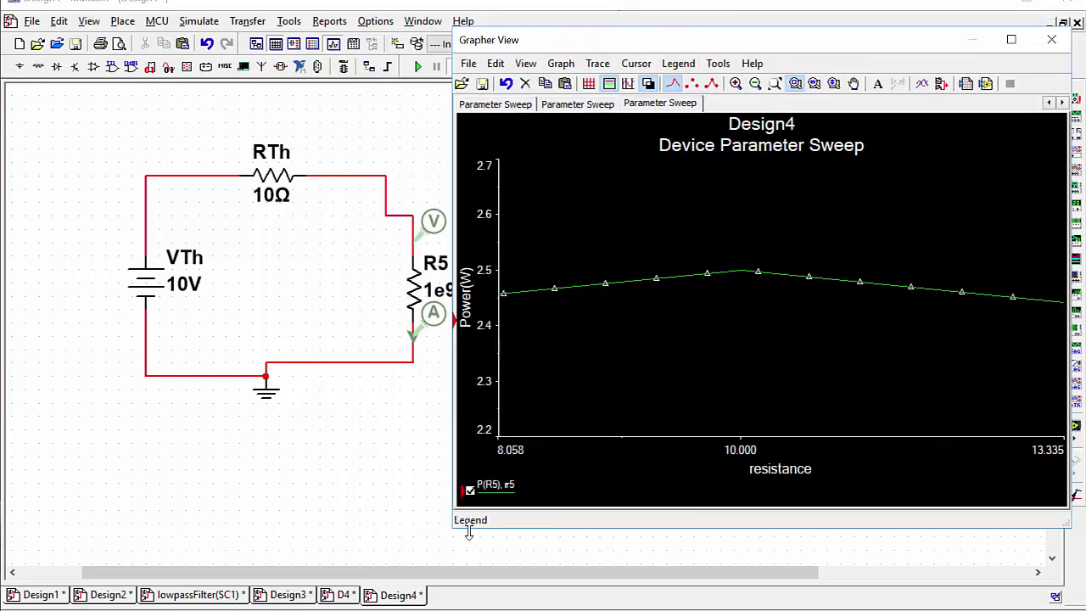
{"action": "left_click", "coordinate": [545, 100]}
- Change RTh to 1000 Ω and rerun the sweep, giving a P(R5) peak near 25 mW at 1 kΩ
{"action": "left_click", "coordinate": [266, 188]}
{"action": "double_click", "coordinate": [271, 175]}
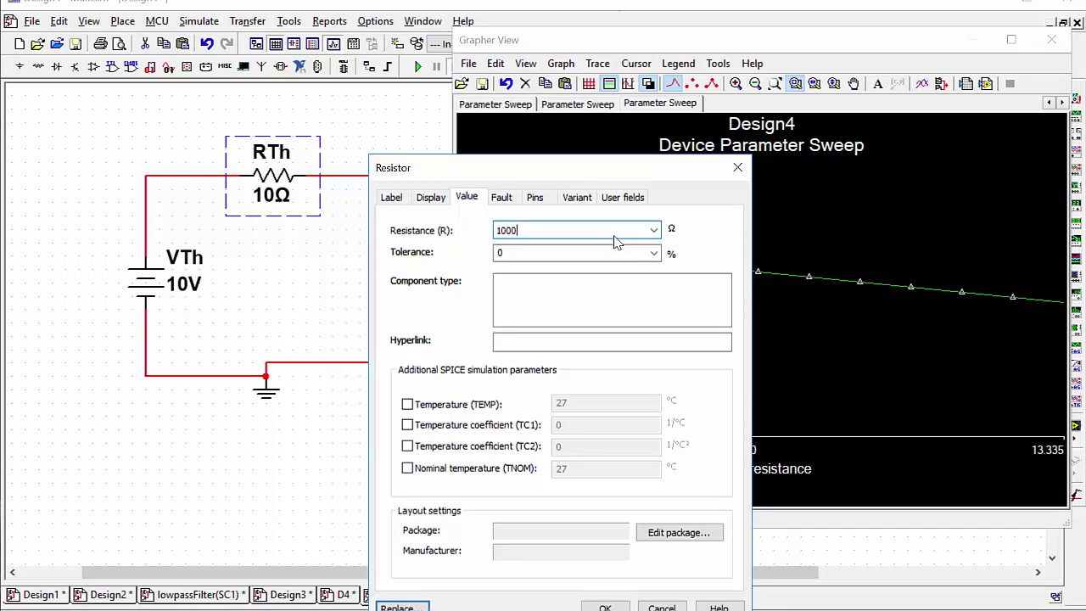
{"action": "key", "text": "Return"}
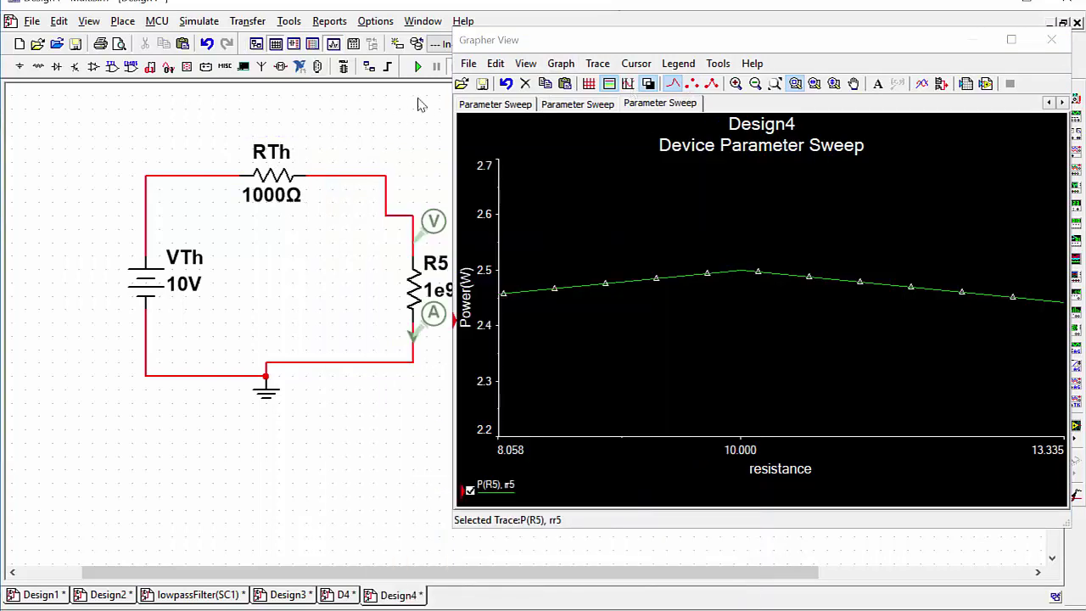
{"action": "left_click", "coordinate": [418, 68]}
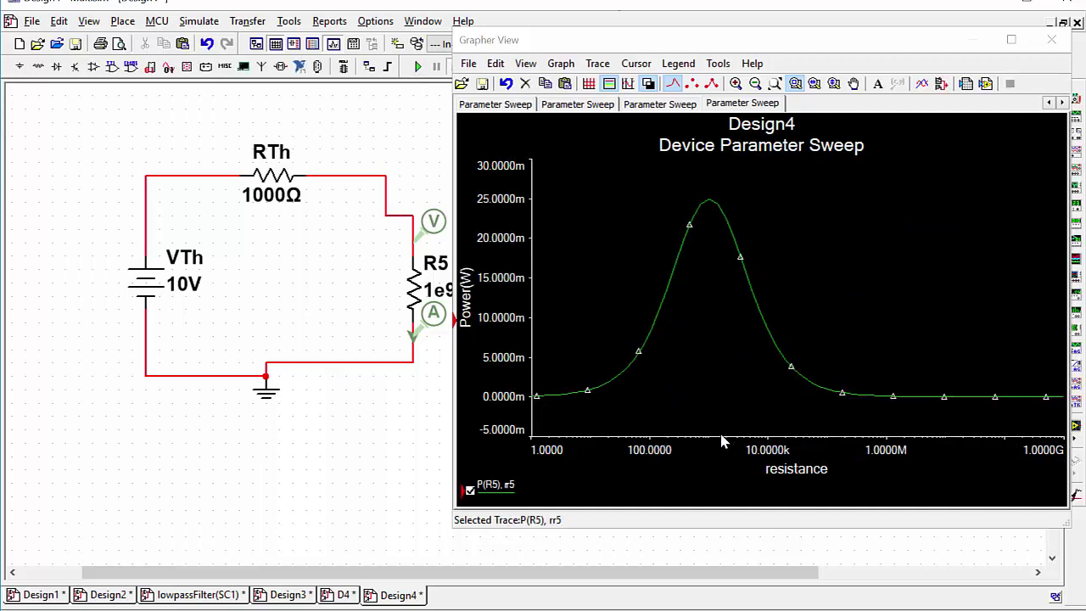
{"action": "double_click", "coordinate": [273, 175]}
- Extend RTh's resistance to 10000 Ω and rerun the sweep; P(R5) now peaks near 2.5 mW
{"action": "left_click", "coordinate": [535, 229]}
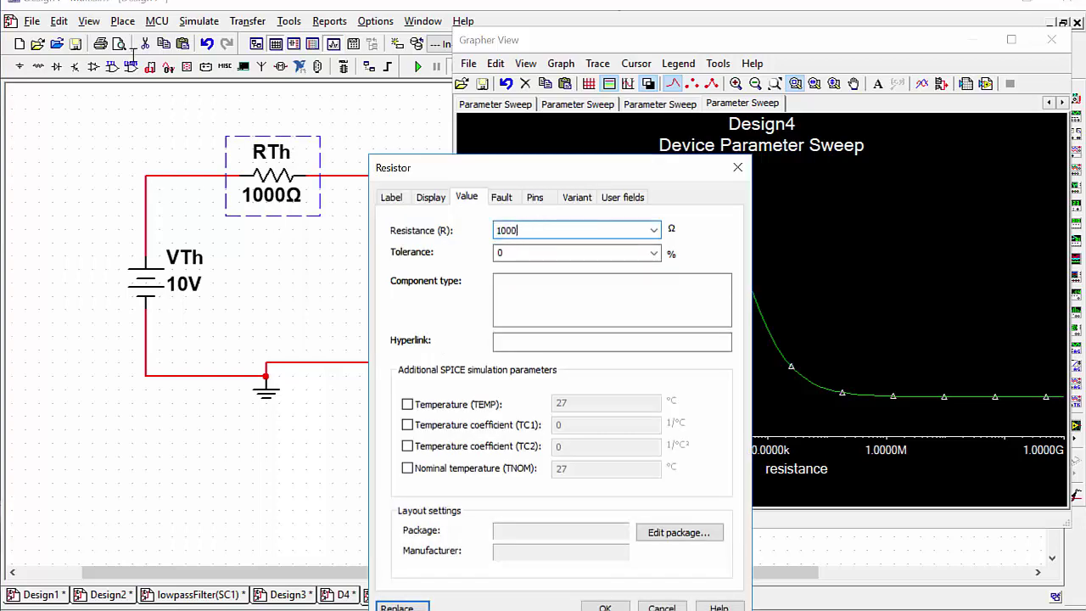
{"action": "type", "text": "0"}
{"action": "key", "text": "Return"}
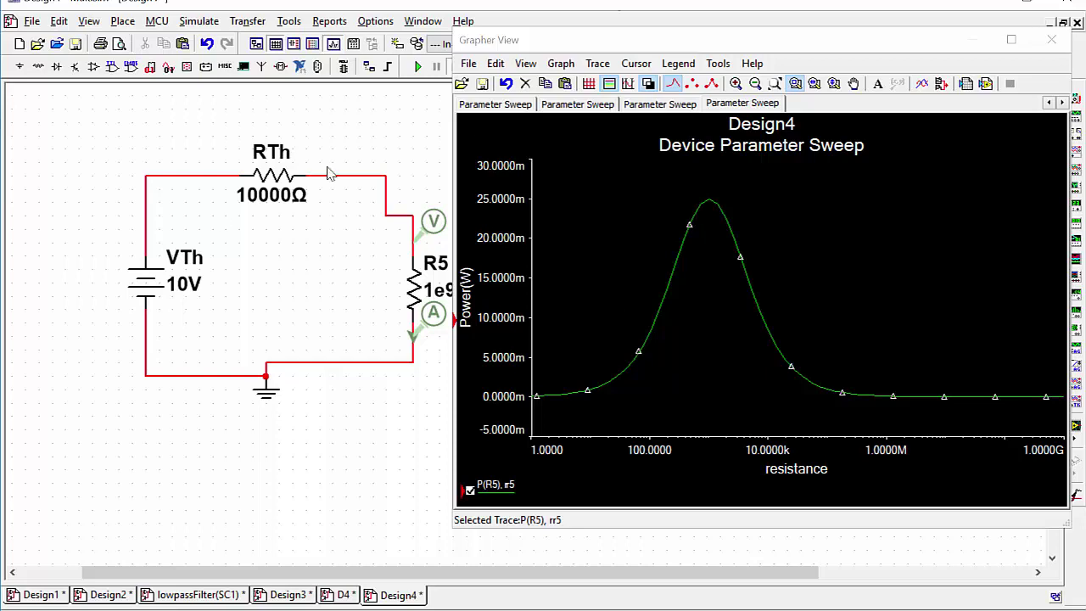
{"action": "left_click", "coordinate": [417, 66]}
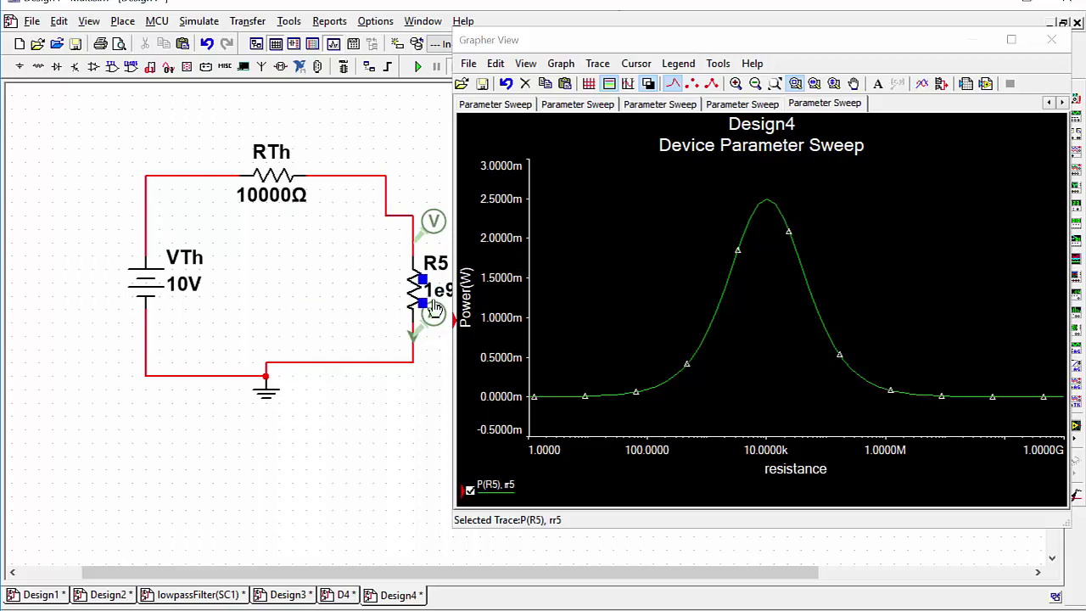
{"action": "left_click", "coordinate": [393, 331]}
- Compare the VTh, RTh and R5 values with the 10 kΩ peak, then close the sweep graph
{"action": "left_click", "coordinate": [155, 294]}
{"action": "left_click", "coordinate": [418, 288]}
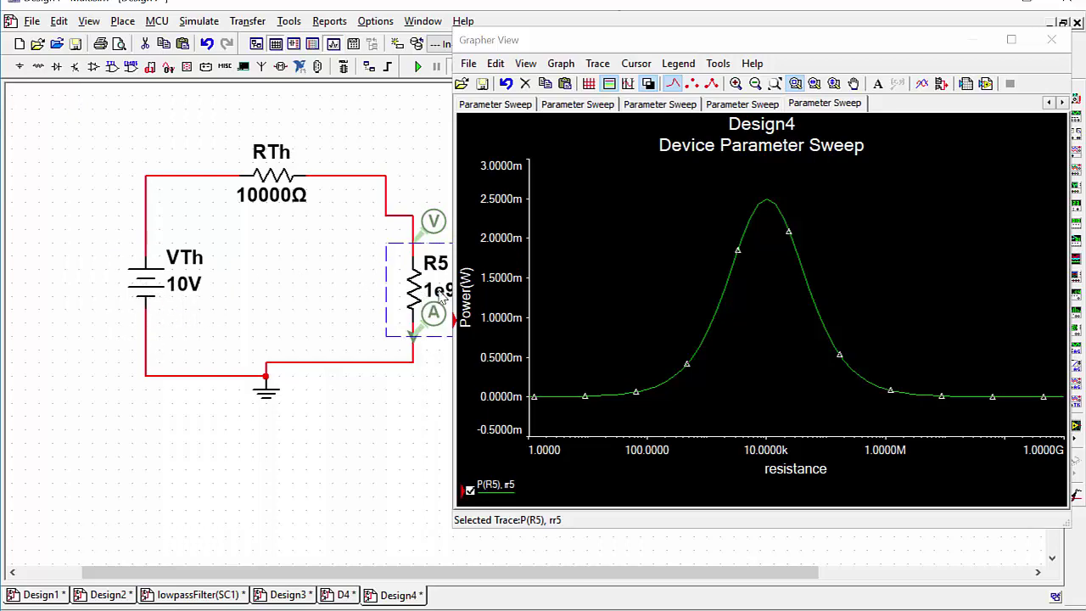
{"action": "left_click", "coordinate": [293, 193]}
{"action": "left_click", "coordinate": [415, 294]}
{"action": "left_click", "coordinate": [260, 177]}
{"action": "left_click", "coordinate": [413, 293]}
{"action": "left_click", "coordinate": [301, 186]}
{"action": "left_click", "coordinate": [1051, 39]}
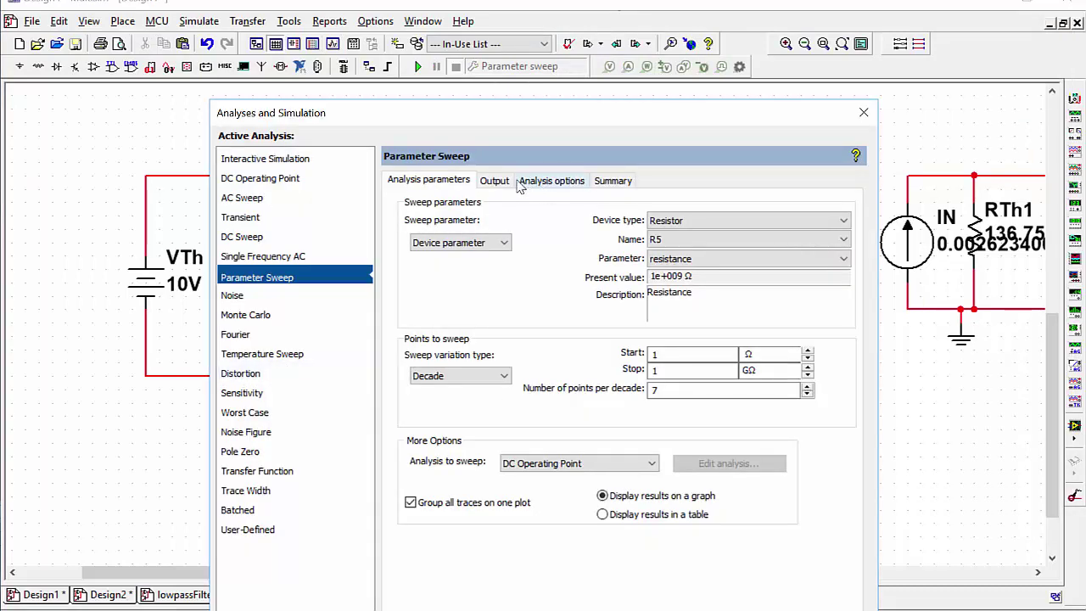
- On the Output tab, add P(RTH) beside P(R5) and run the sweep again
{"action": "left_click", "coordinate": [497, 180]}
{"action": "left_click_drag", "start_coordinate": [509, 119], "coordinate": [488, 42]}
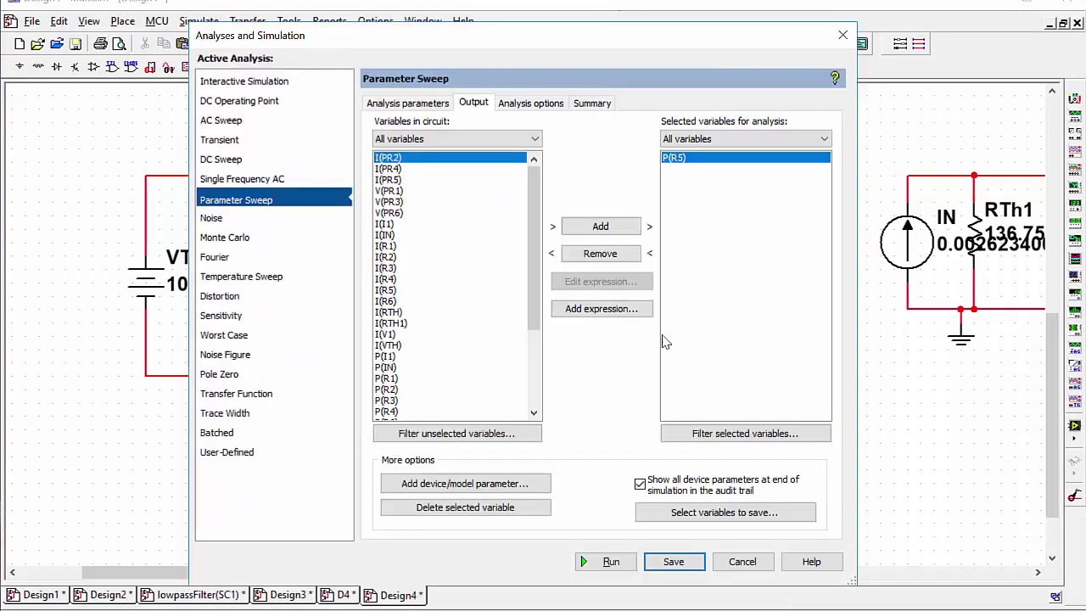
{"action": "left_click", "coordinate": [451, 312]}
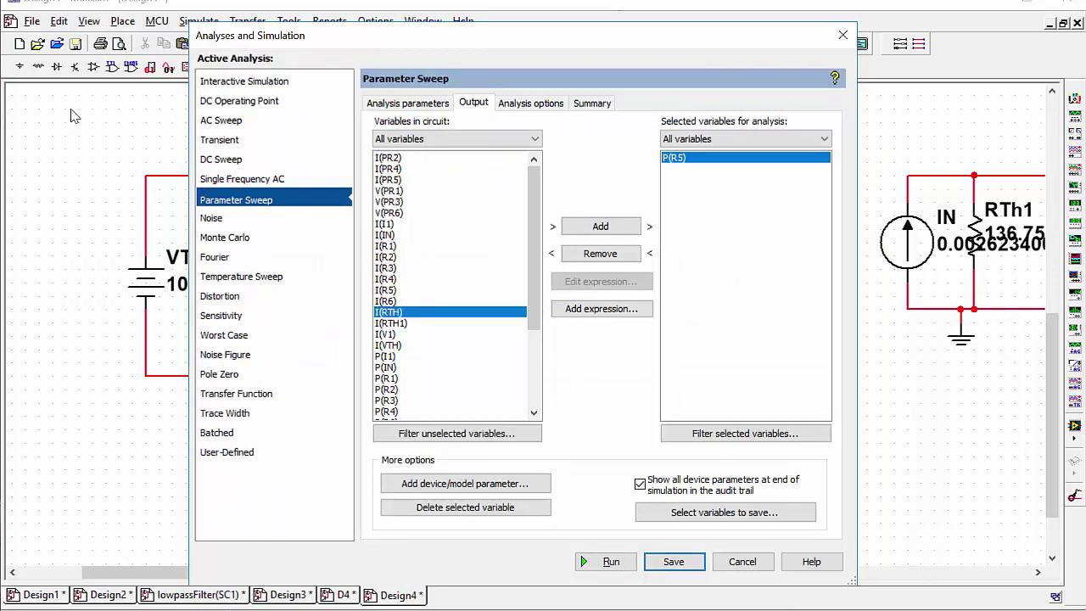
{"action": "scroll", "coordinate": [436, 346], "scroll_direction": "down", "scroll_amount": 3}
{"action": "left_click", "coordinate": [423, 334]}
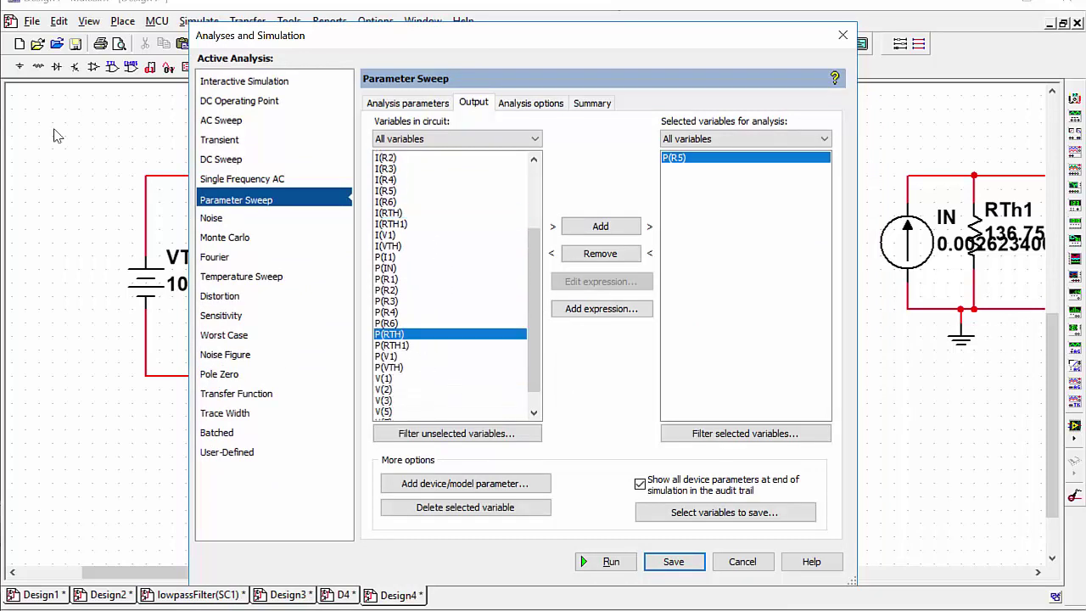
{"action": "left_click", "coordinate": [598, 226]}
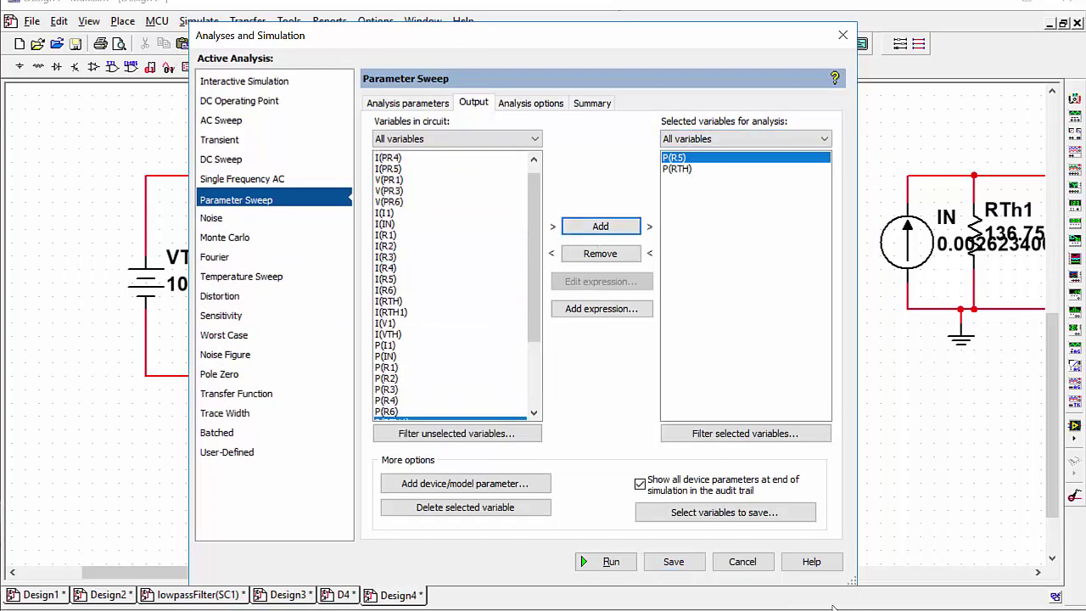
{"action": "left_click", "coordinate": [604, 565]}
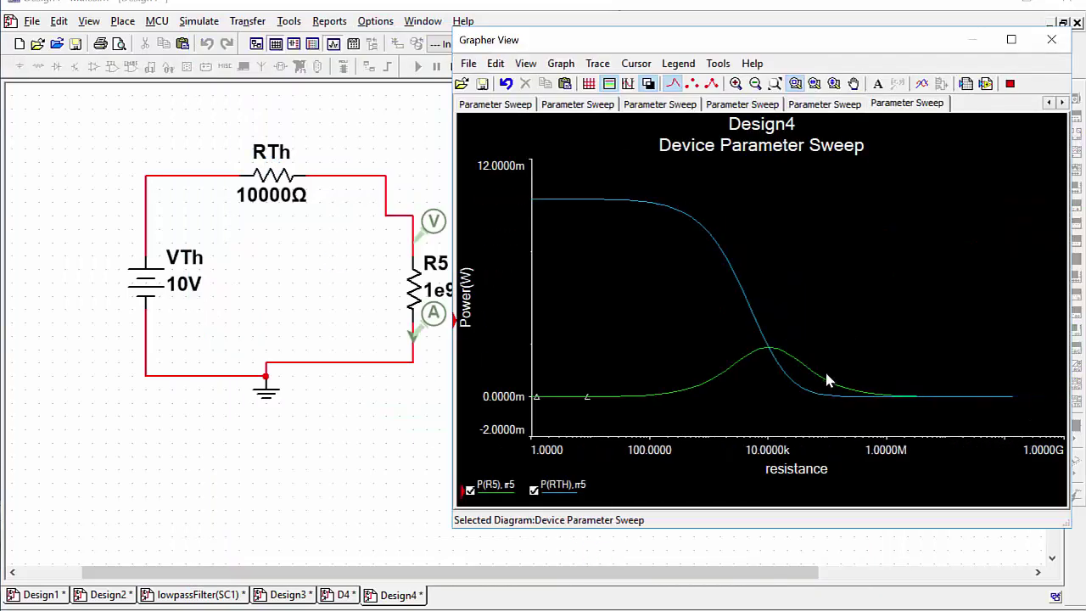
{"action": "left_click", "coordinate": [773, 357]}
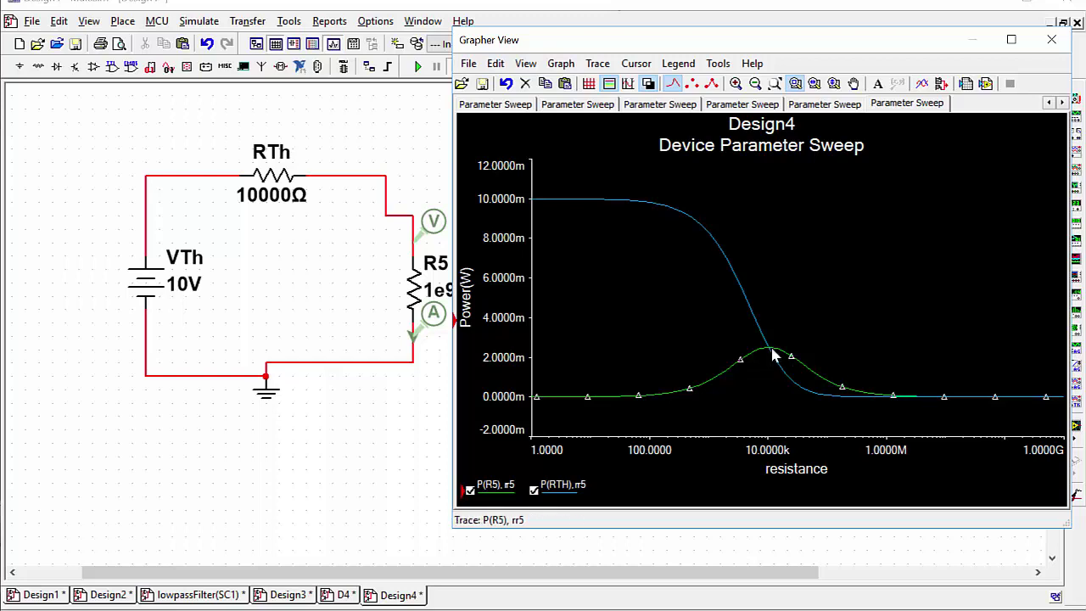
{"action": "left_click", "coordinate": [769, 361]}
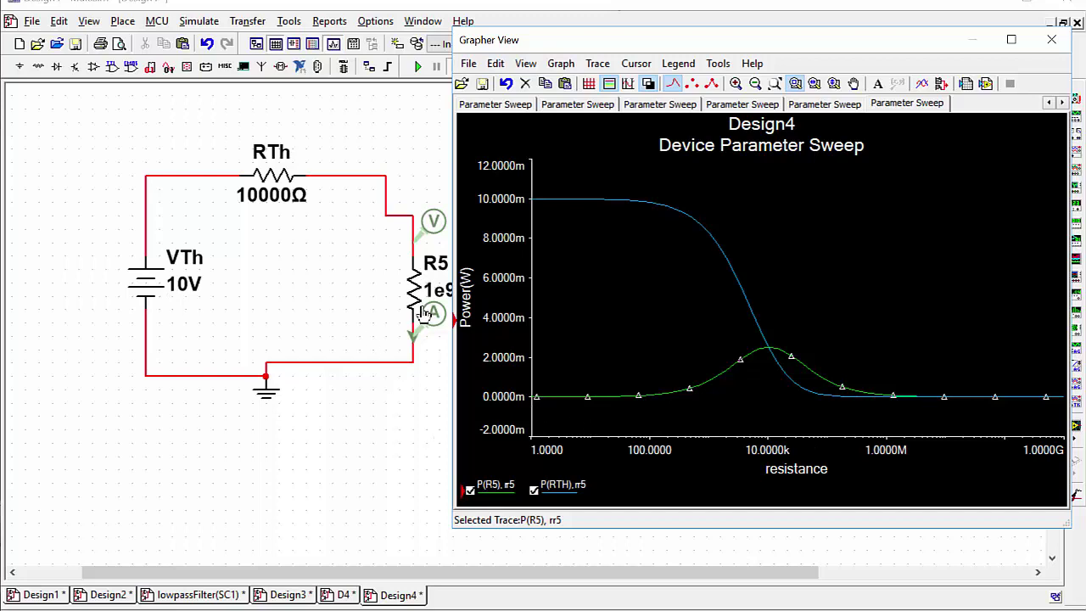
{"action": "left_click", "coordinate": [150, 290]}
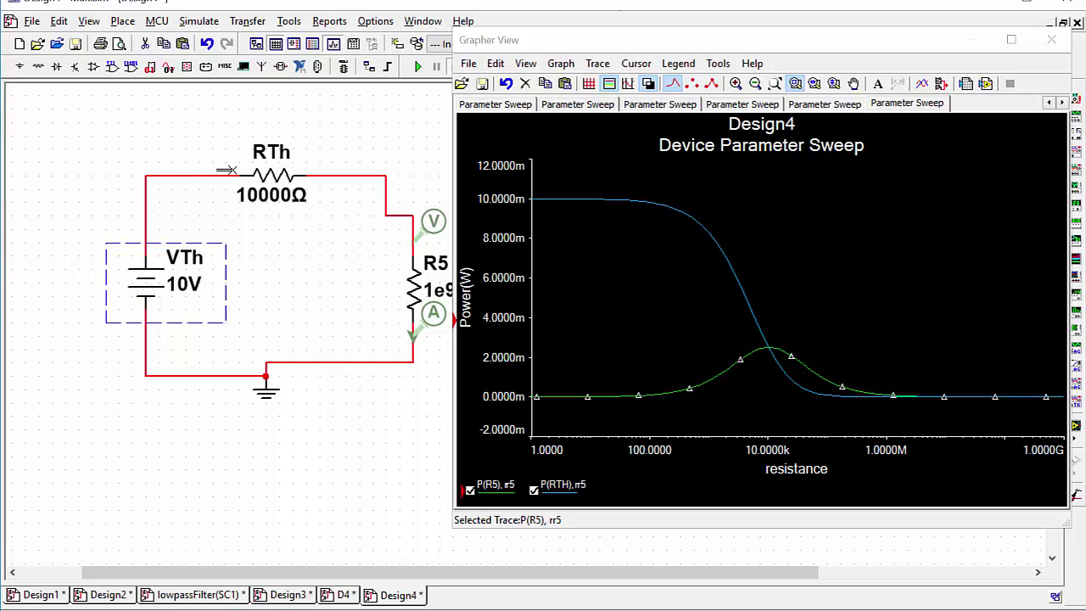
{"action": "left_click", "coordinate": [414, 284]}
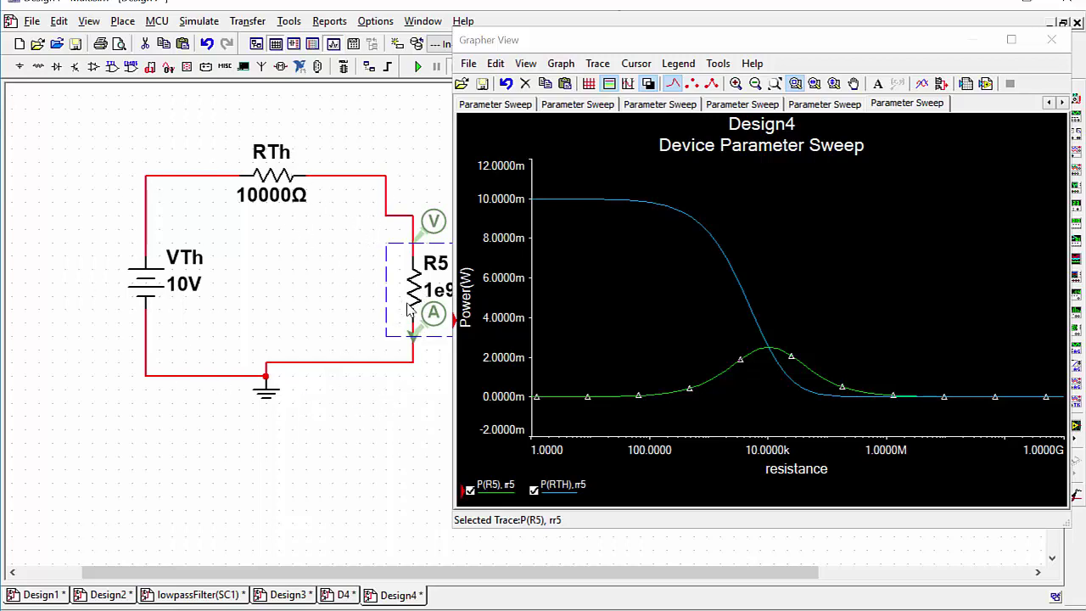
- Nudge R5 and its probes left so the 1e9Ω value and PR3/PR4 labels are visible
{"action": "key", "text": "Left"}
{"action": "key", "text": "Left"}
{"action": "key", "text": "Left"}
{"action": "key", "text": "Left"}
{"action": "key", "text": "Left"}
{"action": "left_click", "coordinate": [281, 176]}
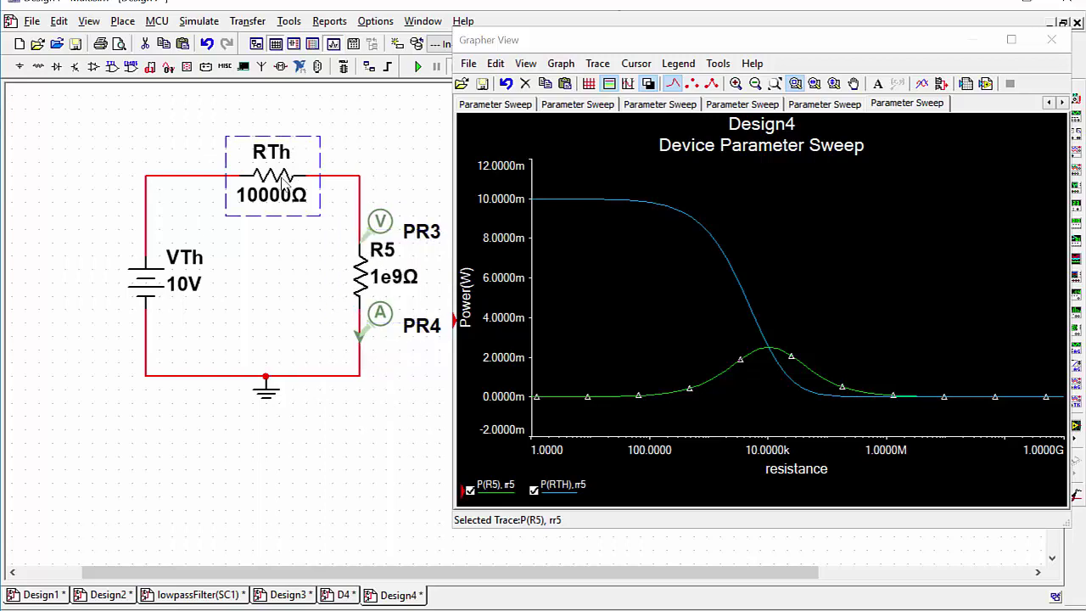
{"action": "left_click", "coordinate": [363, 273]}
{"action": "left_click", "coordinate": [291, 178]}
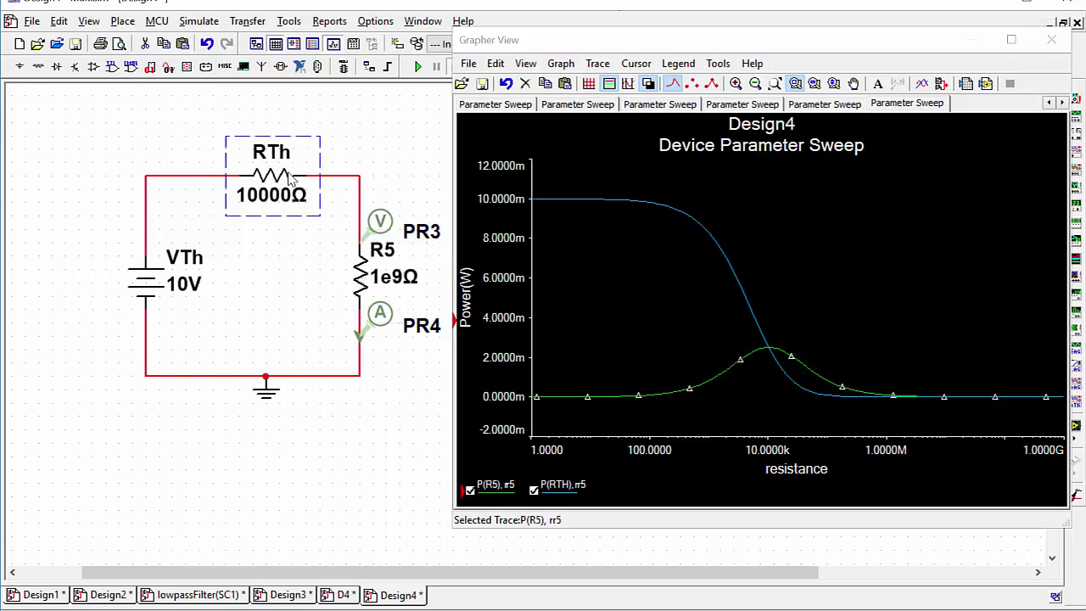